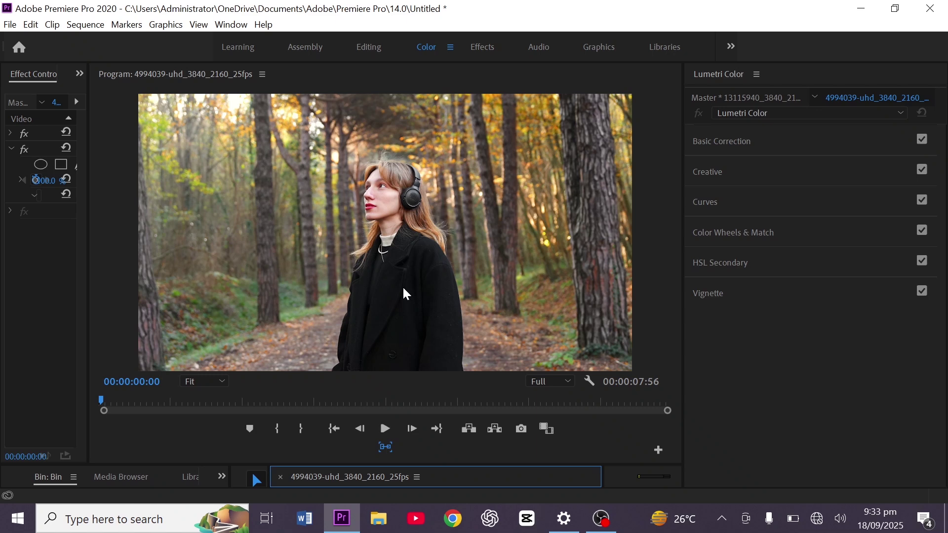
- Open the HSL Secondary settings, expand the Key controls and view the mask display options
click(735, 264)
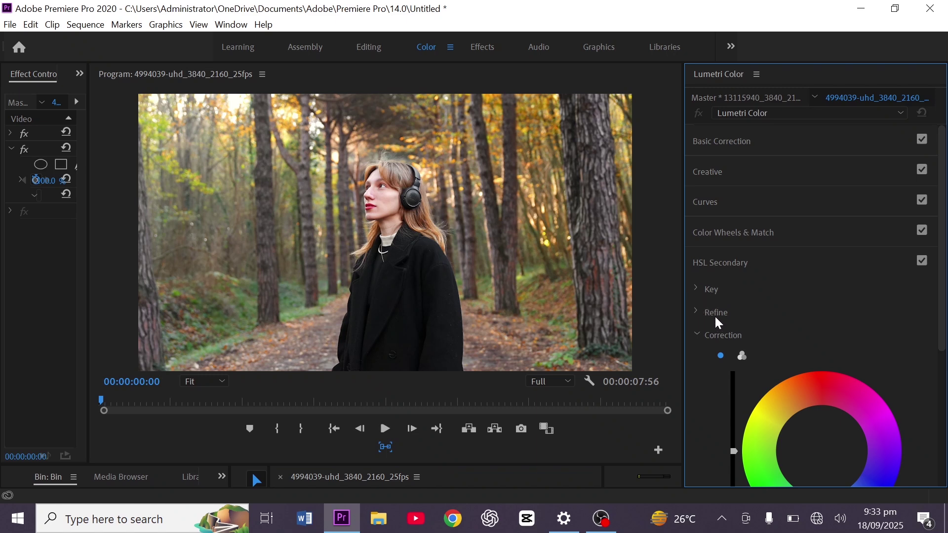
scroll(721, 328, down, 6)
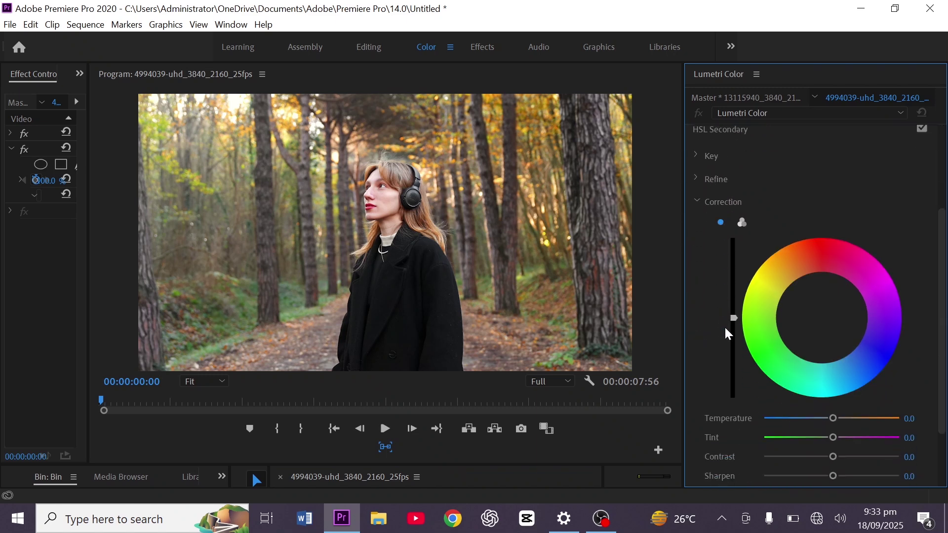
scroll(725, 329, down, 2)
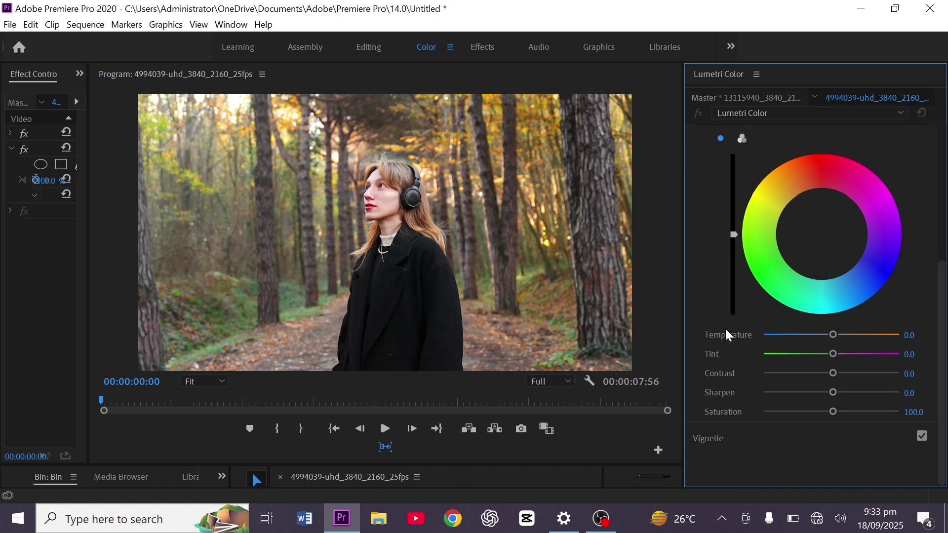
scroll(726, 329, up, 2)
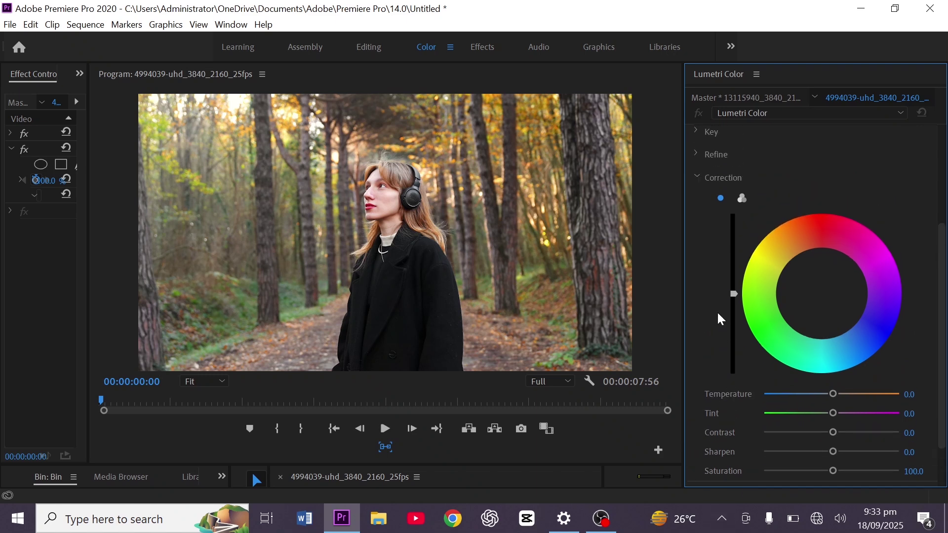
scroll(717, 311, up, 3)
scroll(721, 321, up, 2)
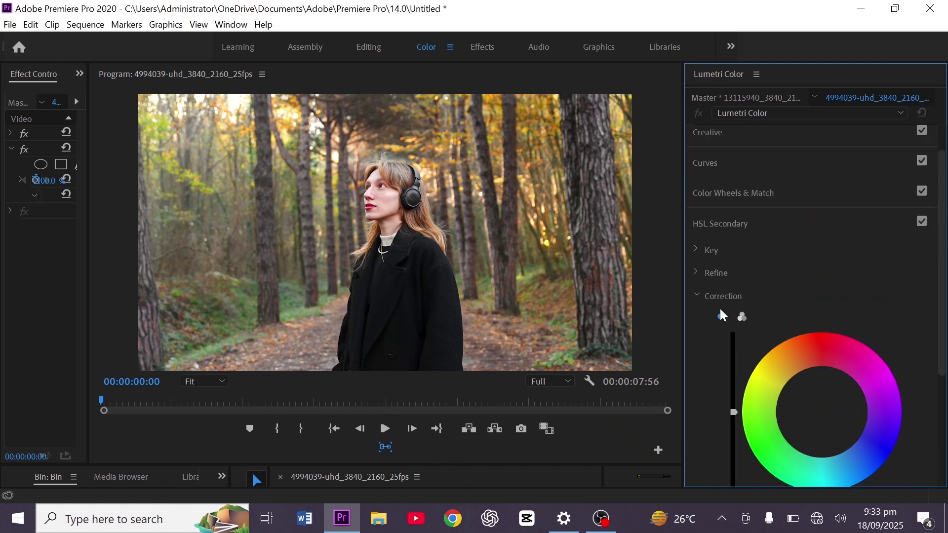
click(698, 251)
click(772, 289)
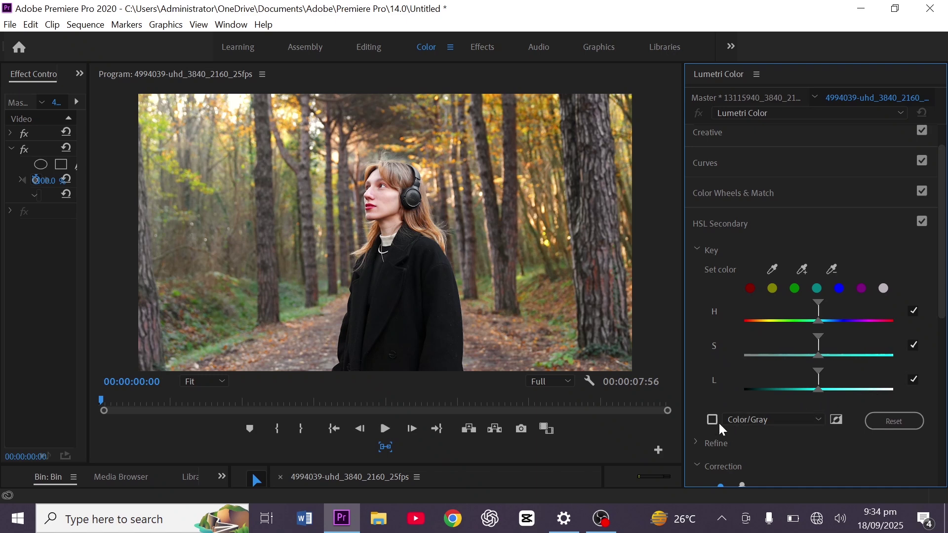
click(818, 420)
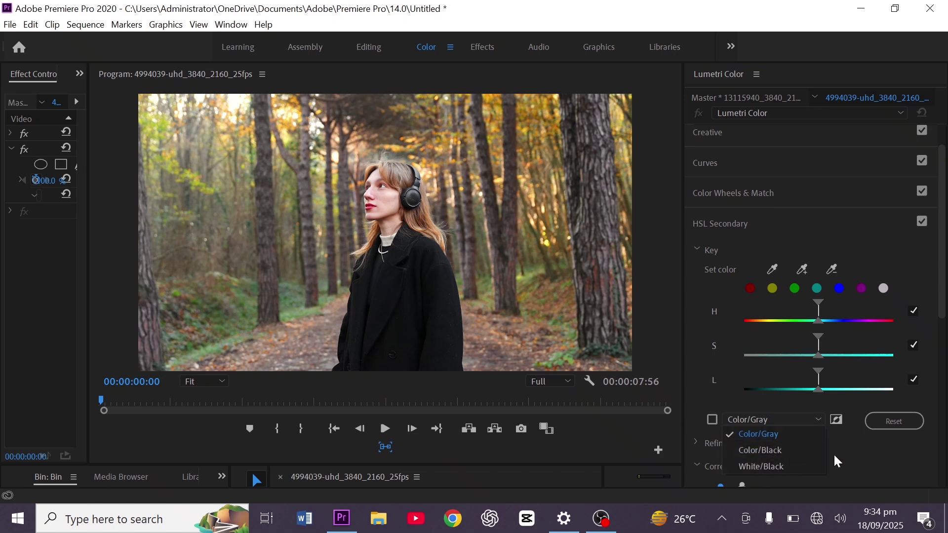
click(852, 452)
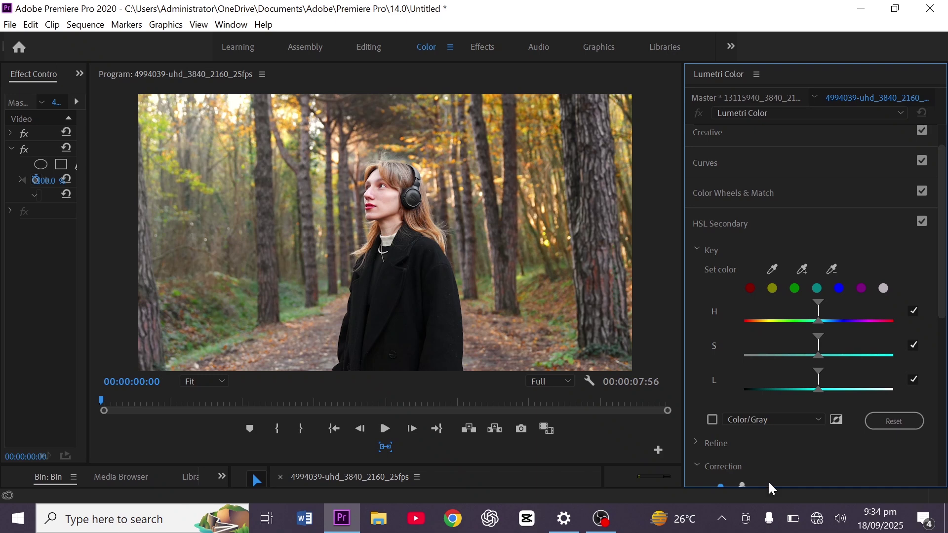
- Reset the HSL key and sample the woman's black coat as the key colour
click(899, 425)
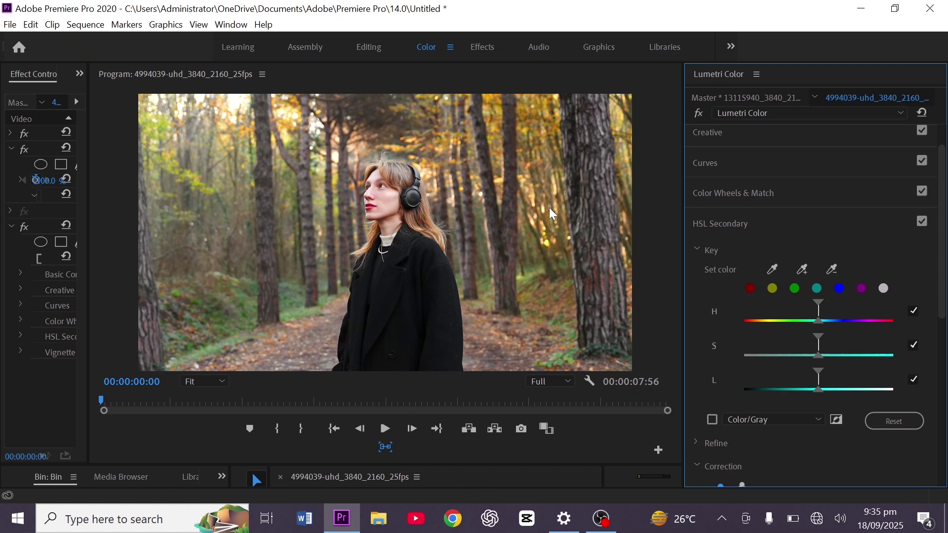
click(774, 271)
click(410, 301)
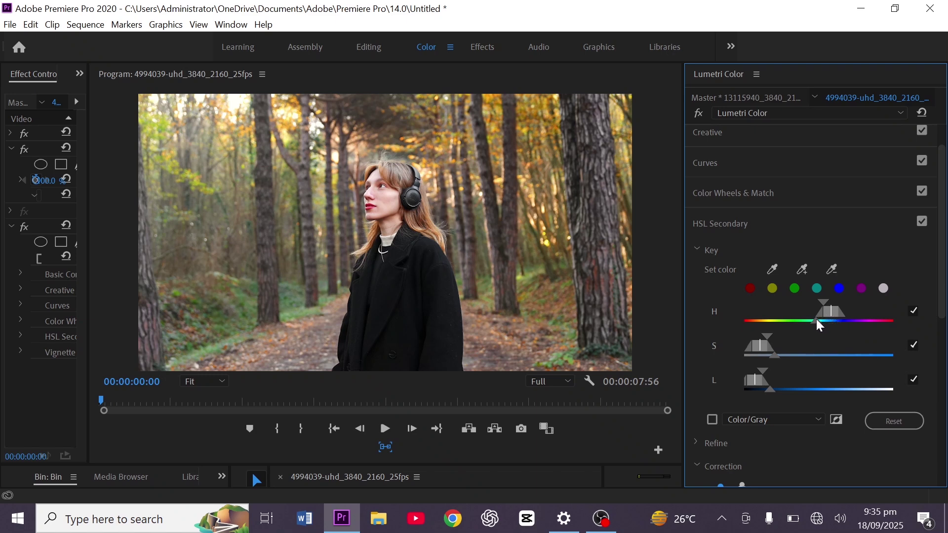
- Adjust the key's hue range around blue, comparing the Color/Gray mask preview with the original image
drag(822, 301, 822, 299)
mouse_move(816, 319)
mouse_down()
mouse_move(793, 322)
mouse_move(814, 314)
mouse_up()
drag(832, 309, 851, 314)
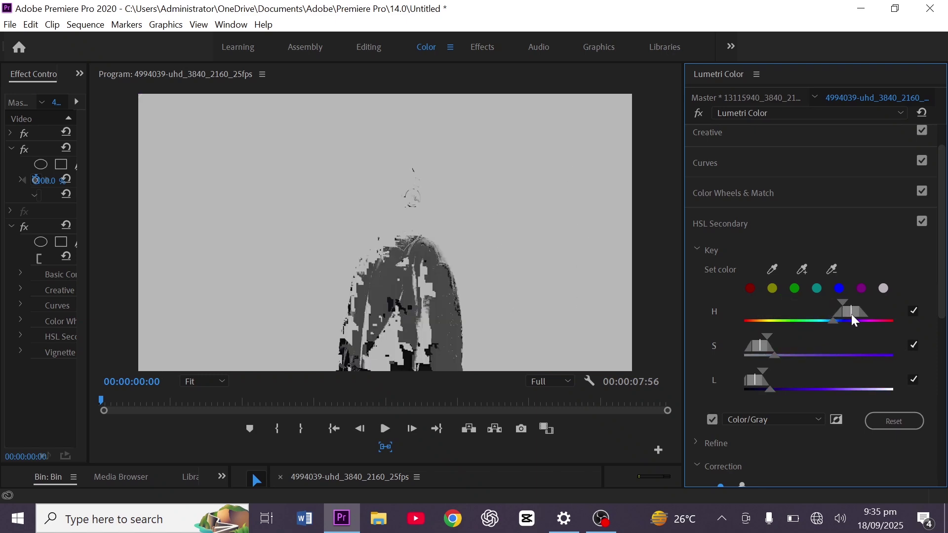
click(715, 420)
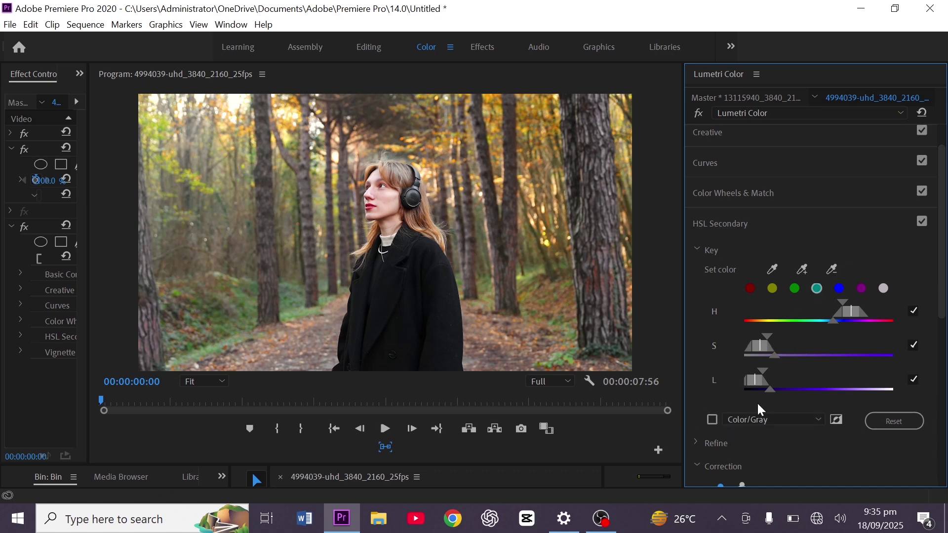
click(711, 420)
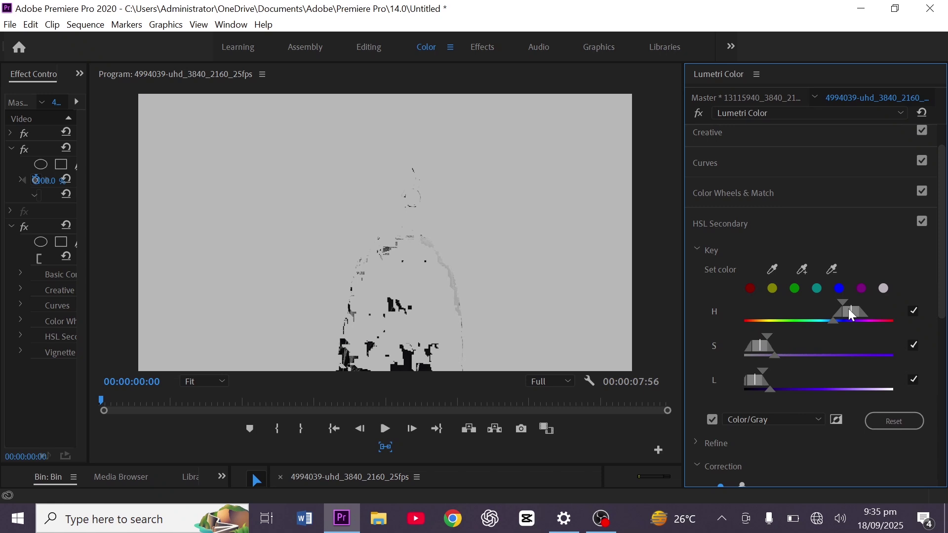
drag(848, 309, 837, 309)
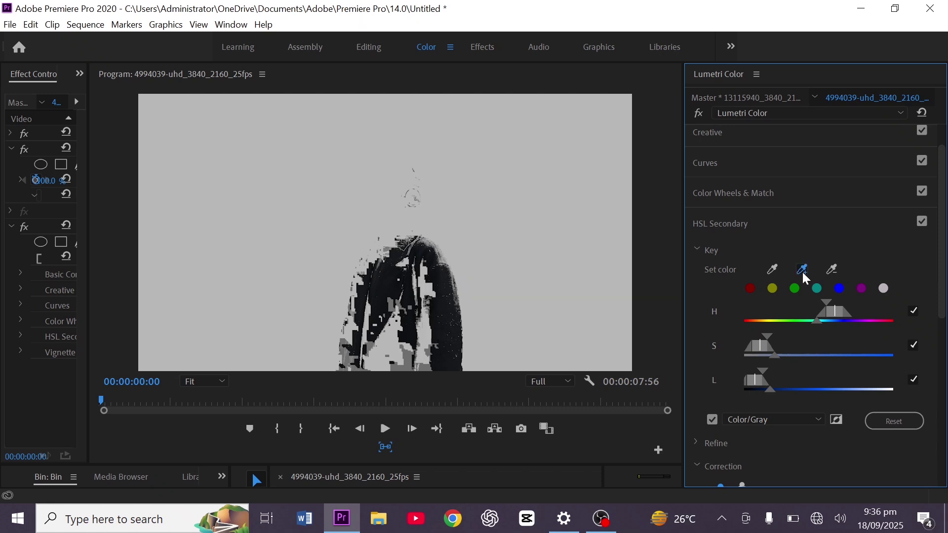
- Add tones from the coat's lower front to the key with the add-colour eyedropper
click(399, 346)
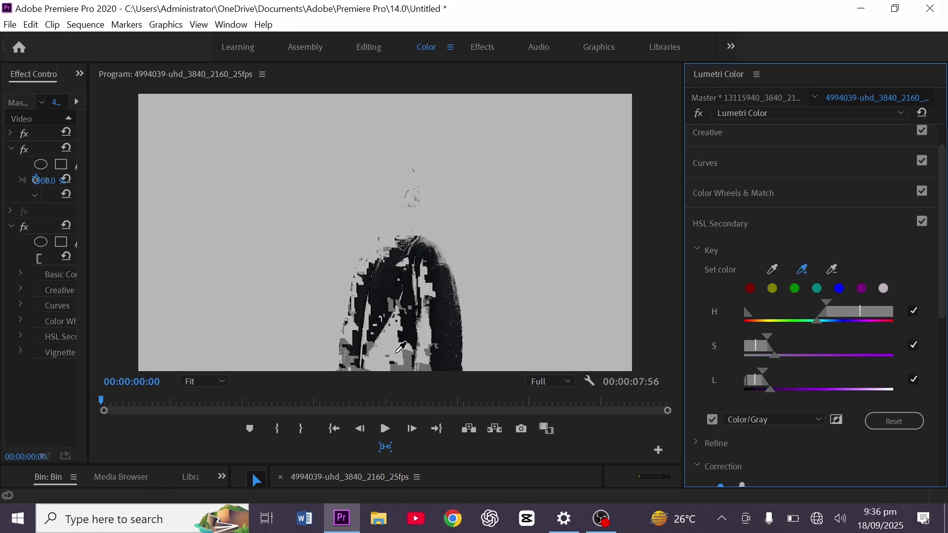
click(802, 270)
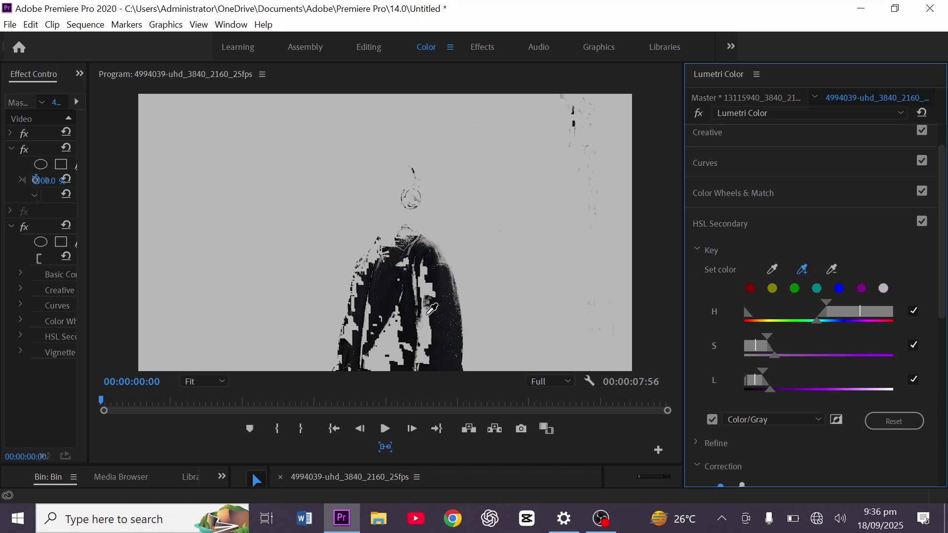
click(399, 339)
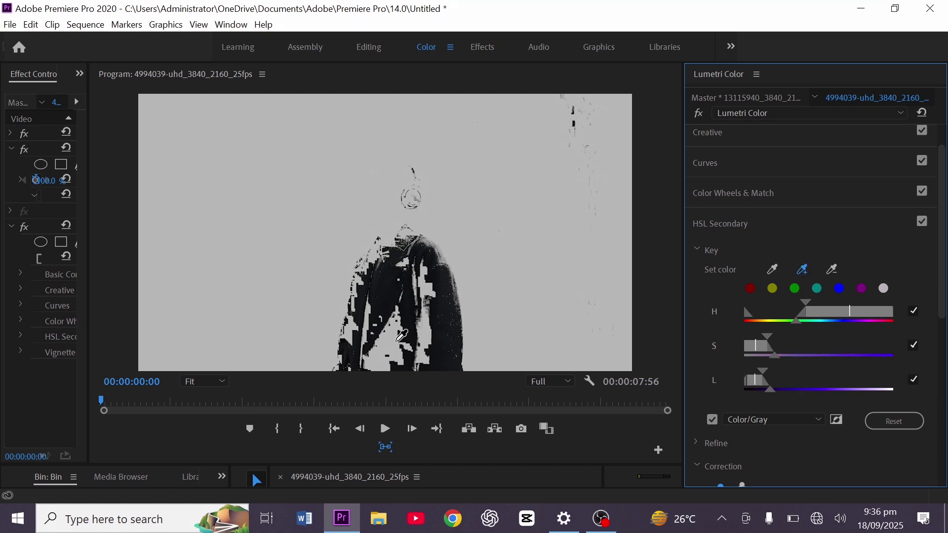
click(400, 341)
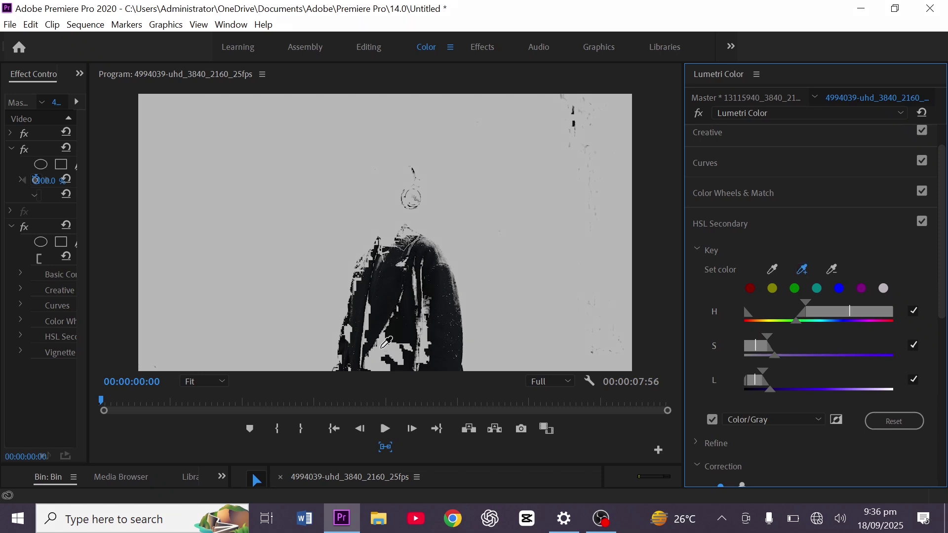
click(431, 338)
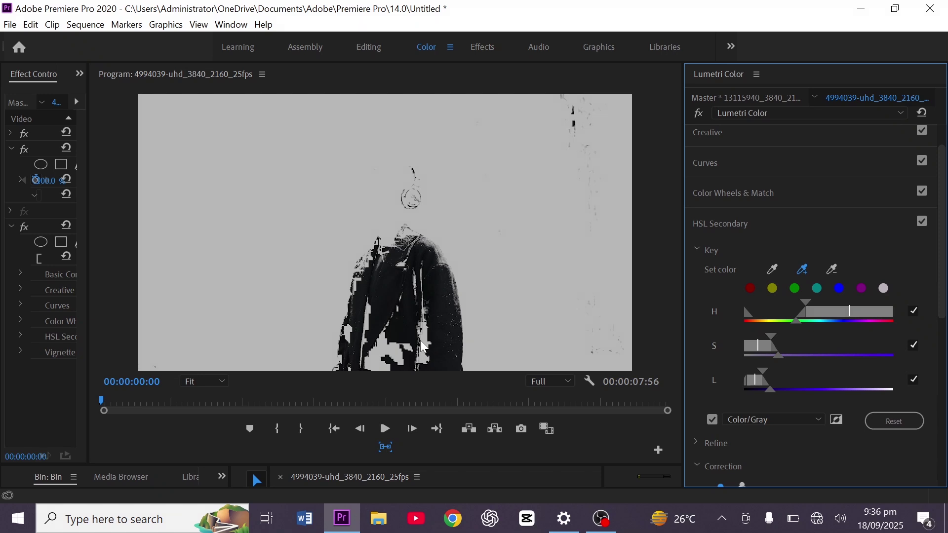
- Extend the key with more samples from the coat's sleeve, upper chest and hem
click(802, 269)
click(446, 327)
click(803, 269)
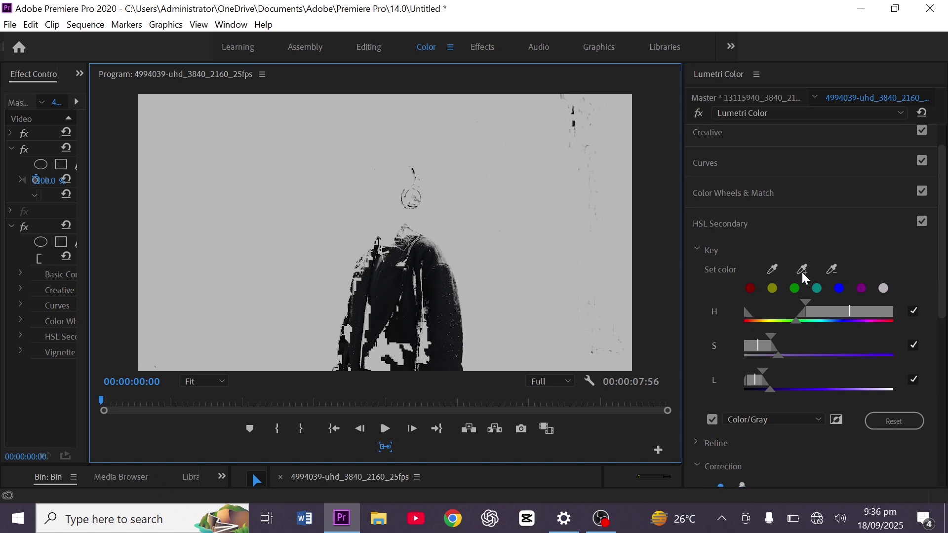
click(429, 262)
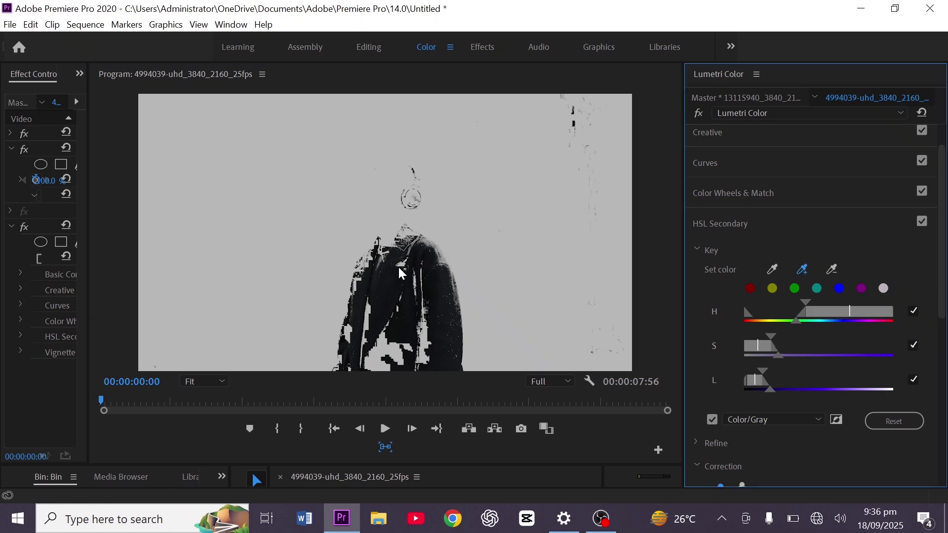
click(801, 272)
click(404, 360)
- Subtract a tone beside the headphones from the key and add samples from the coat's left side
click(832, 270)
click(401, 203)
click(802, 269)
click(368, 331)
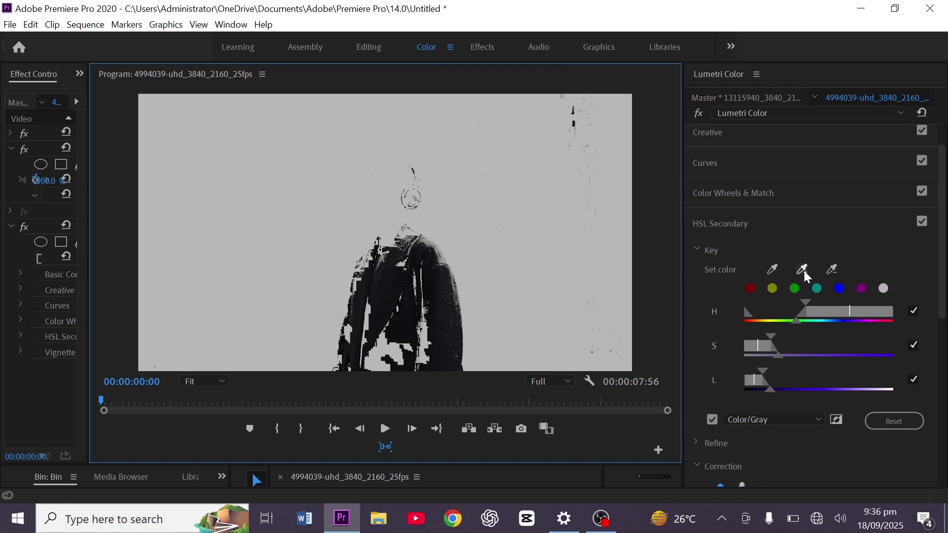
click(804, 270)
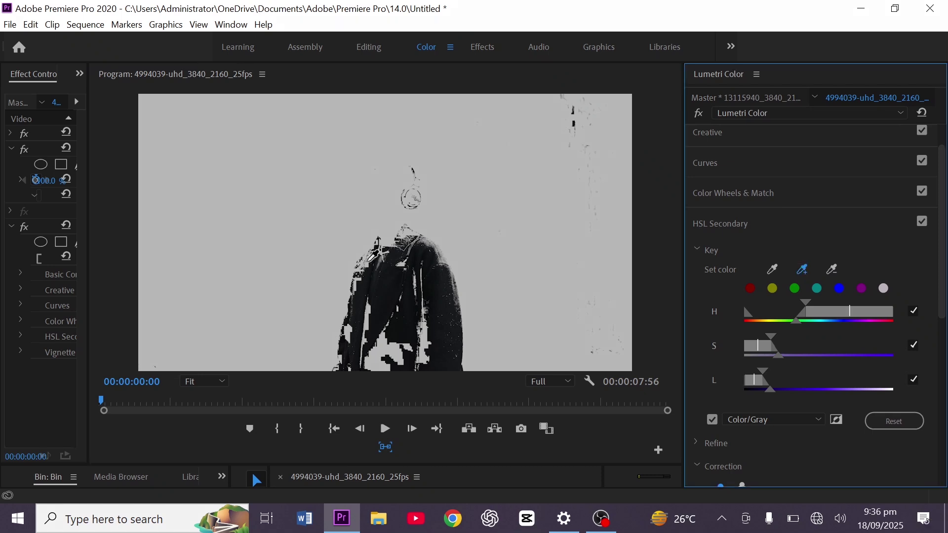
click(366, 283)
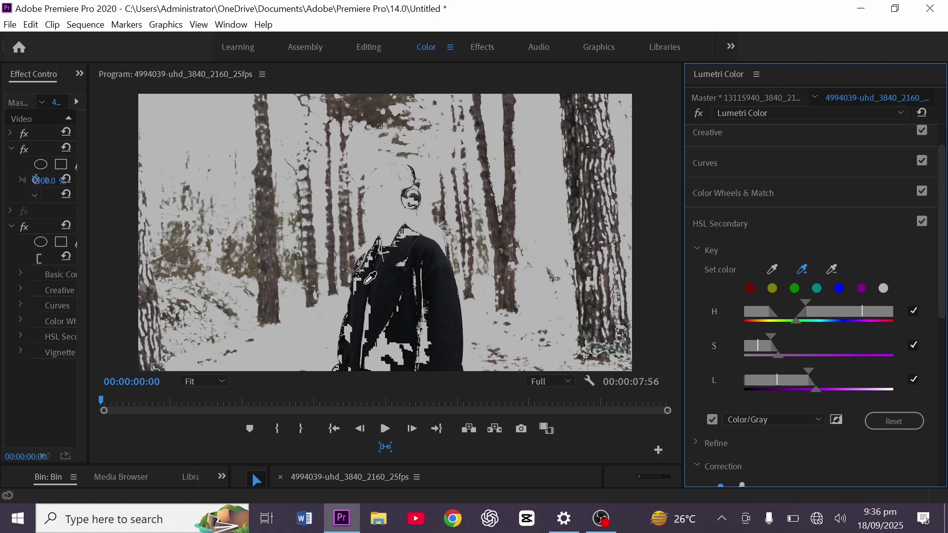
- Try to remove background tree-trunk tones from the key with the subtract-colour eyedropper
click(831, 270)
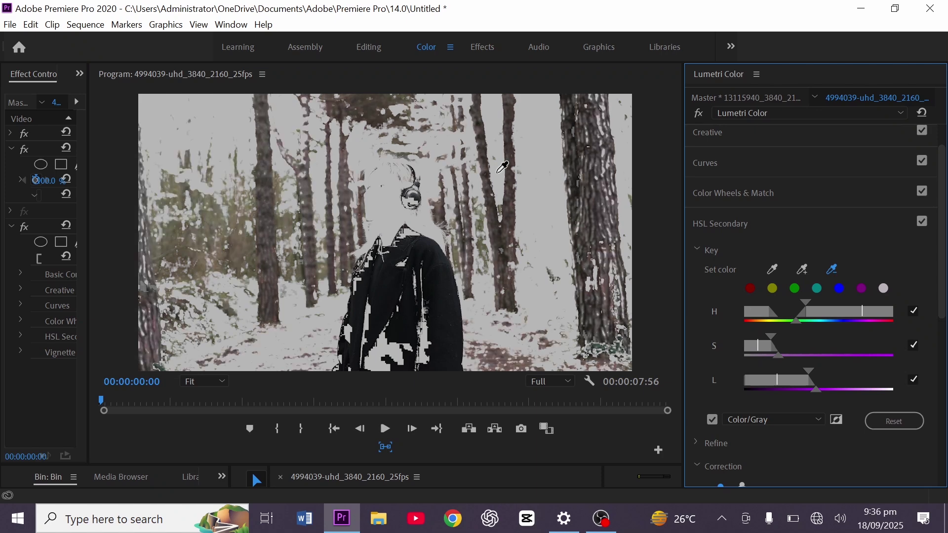
click(498, 172)
click(830, 271)
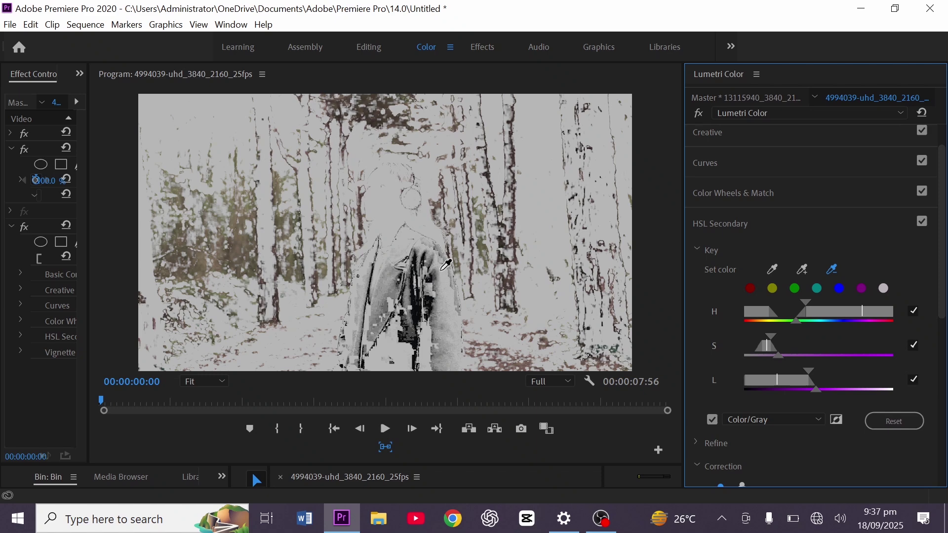
click(443, 270)
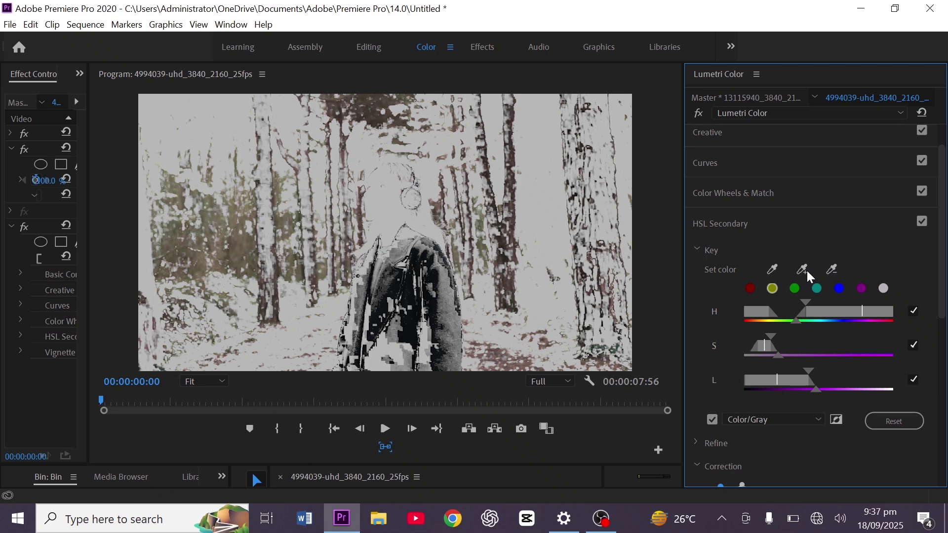
- Sample more of the coat's front into the key and turn off the mask preview
click(803, 270)
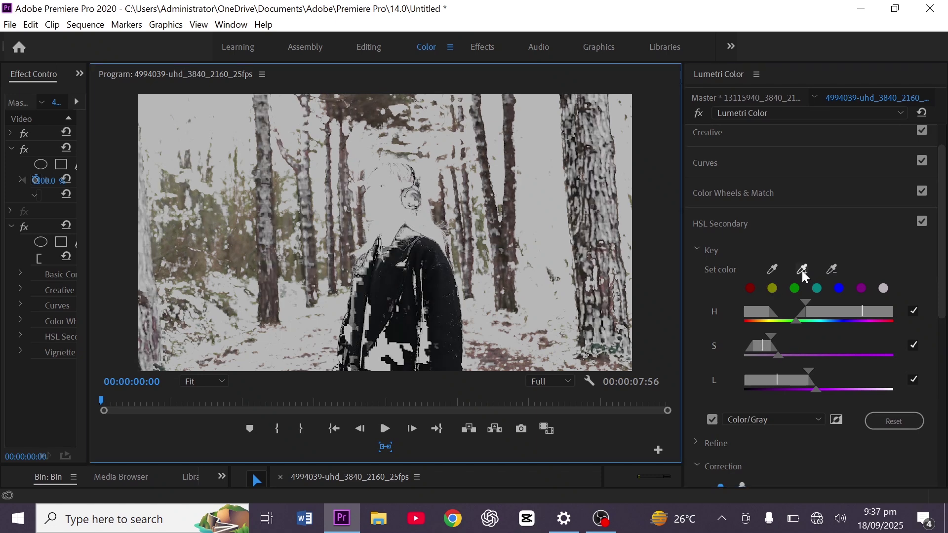
click(803, 269)
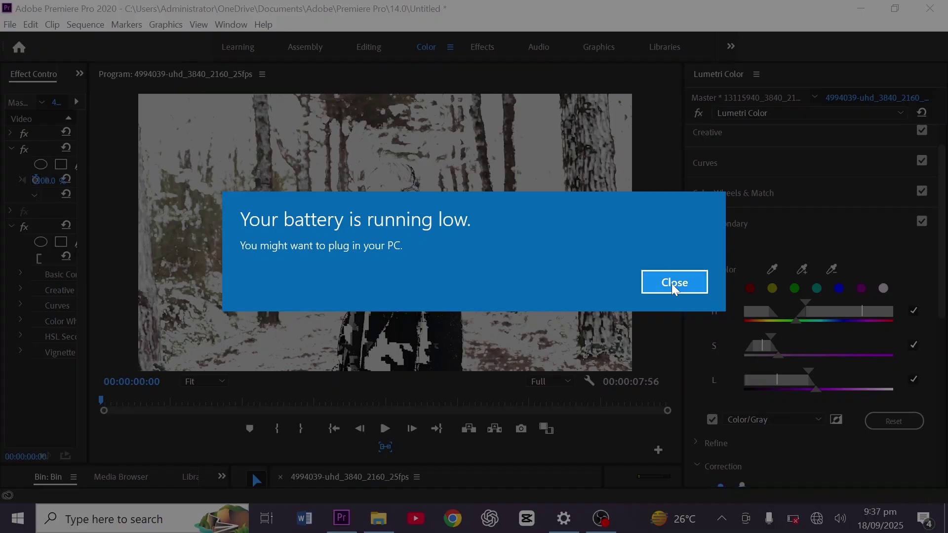
click(673, 283)
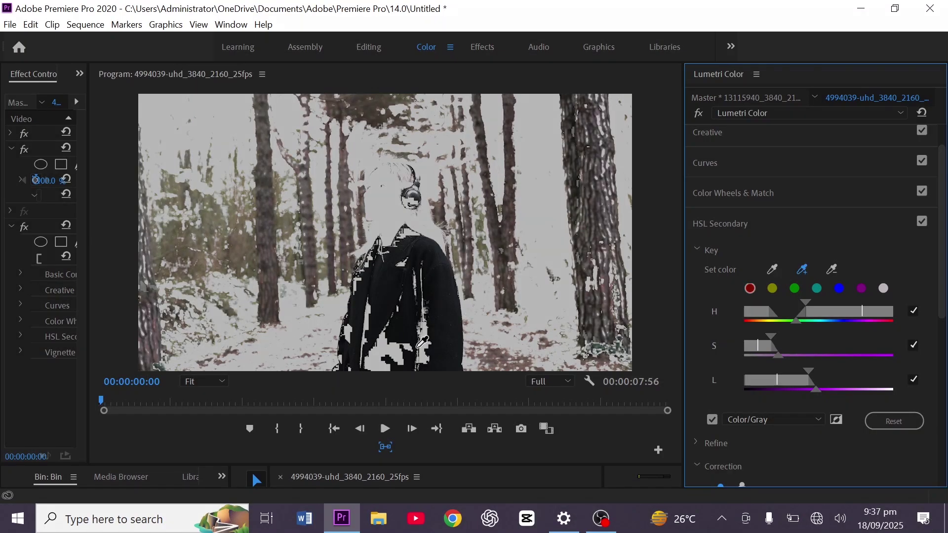
click(434, 358)
click(803, 269)
click(424, 278)
click(713, 420)
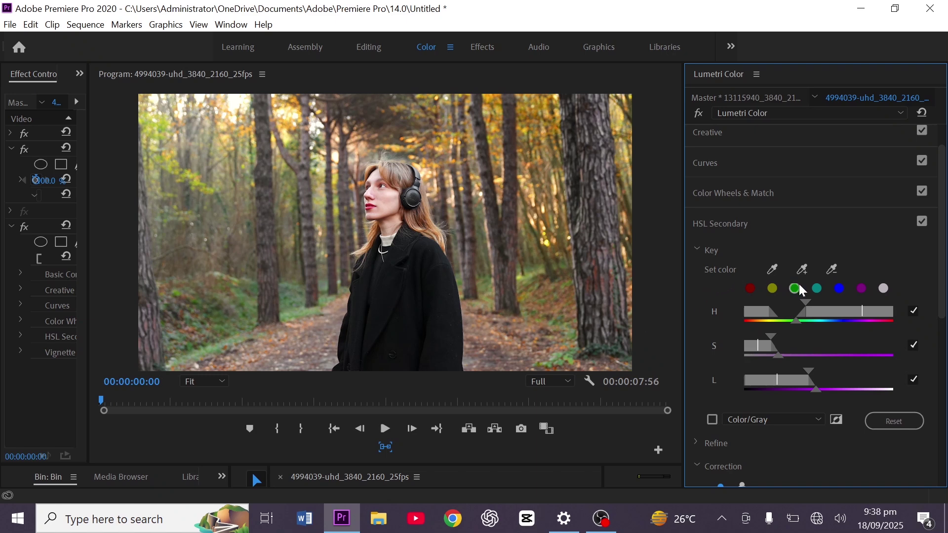
- Try blue, green and red tints on the HSL Secondary correction wheel and return it to neutral
scroll(799, 283, down, 2)
scroll(799, 284, down, 4)
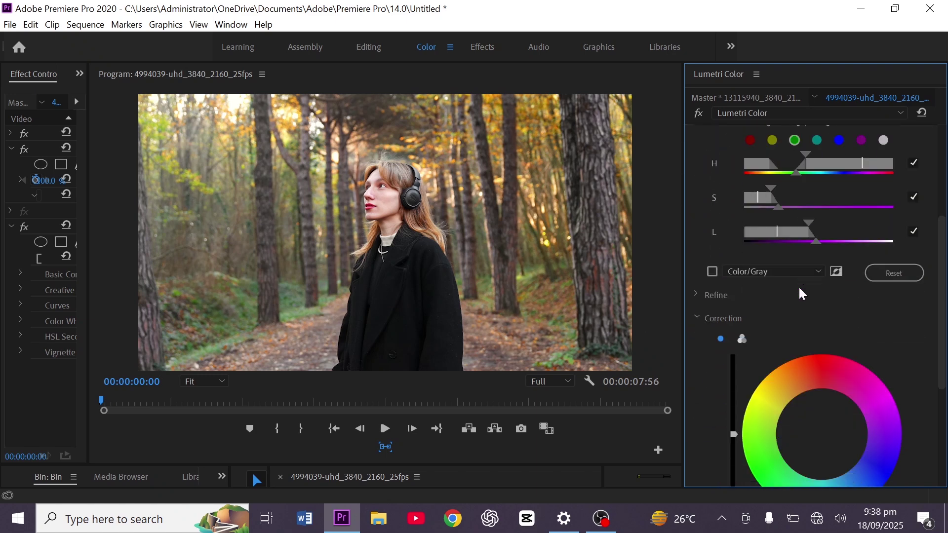
scroll(799, 289, down, 4)
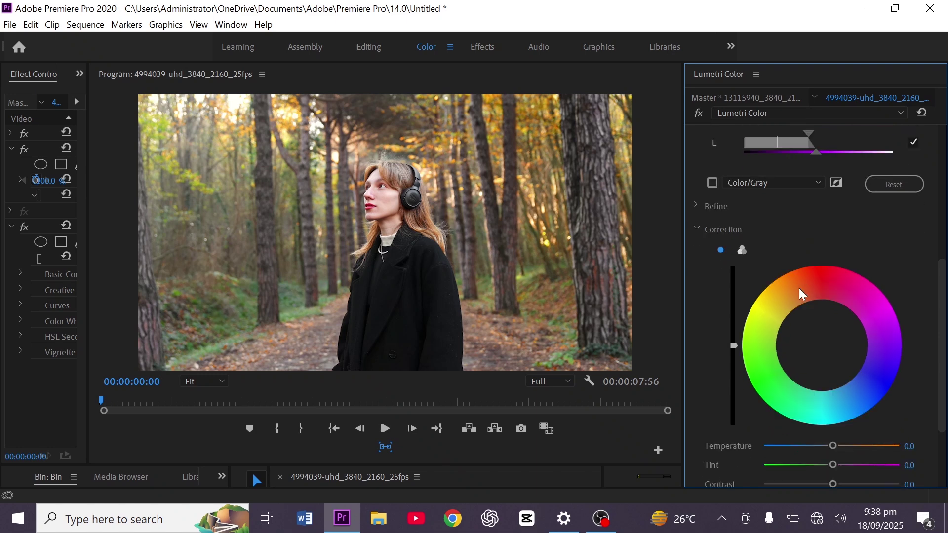
scroll(799, 288, down, 1)
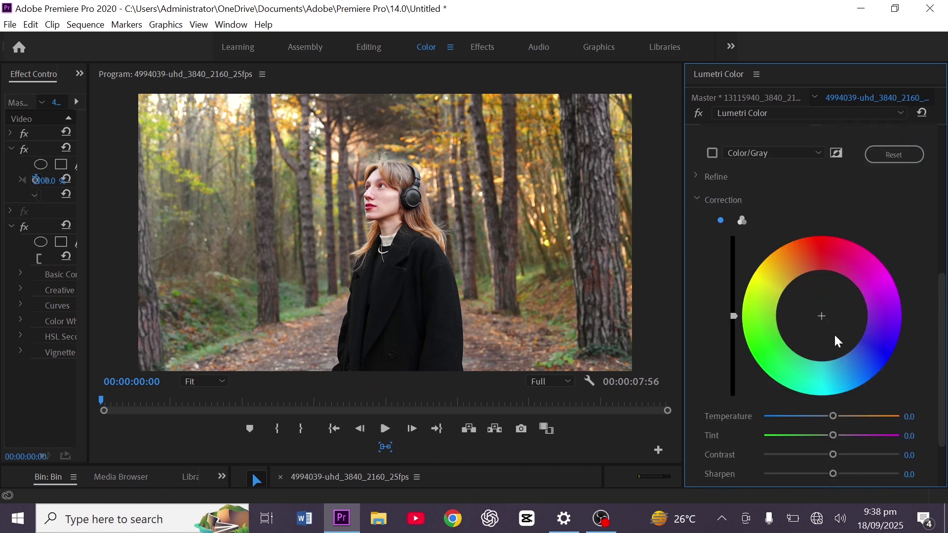
click(820, 318)
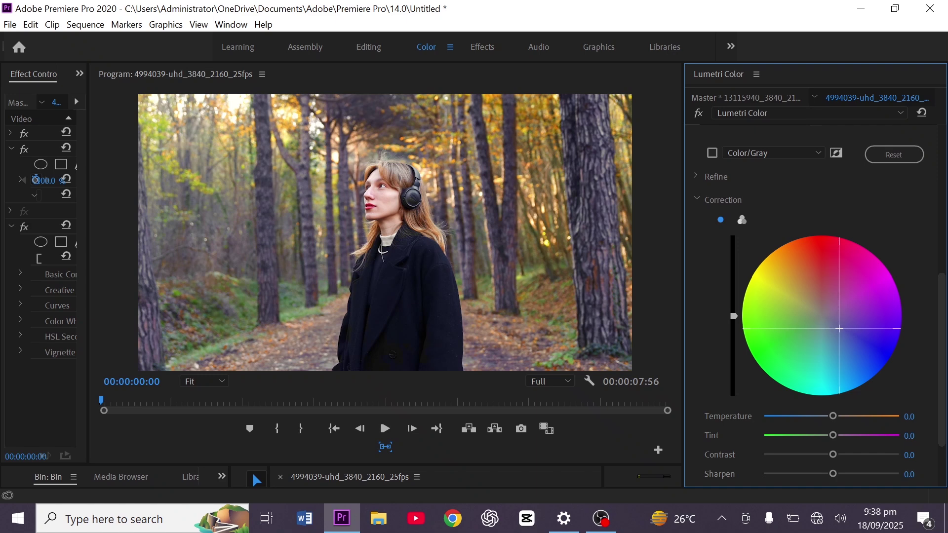
drag(842, 331, 803, 318)
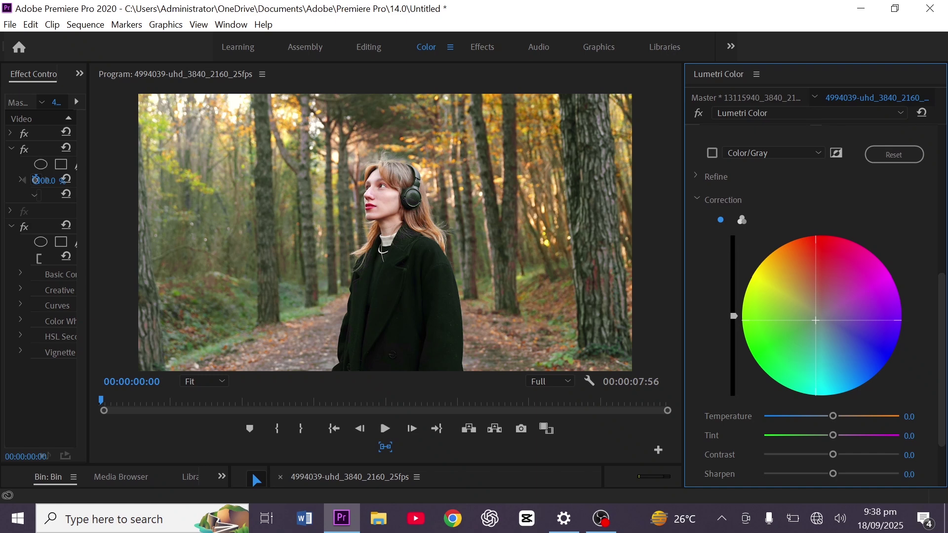
drag(816, 320, 822, 280)
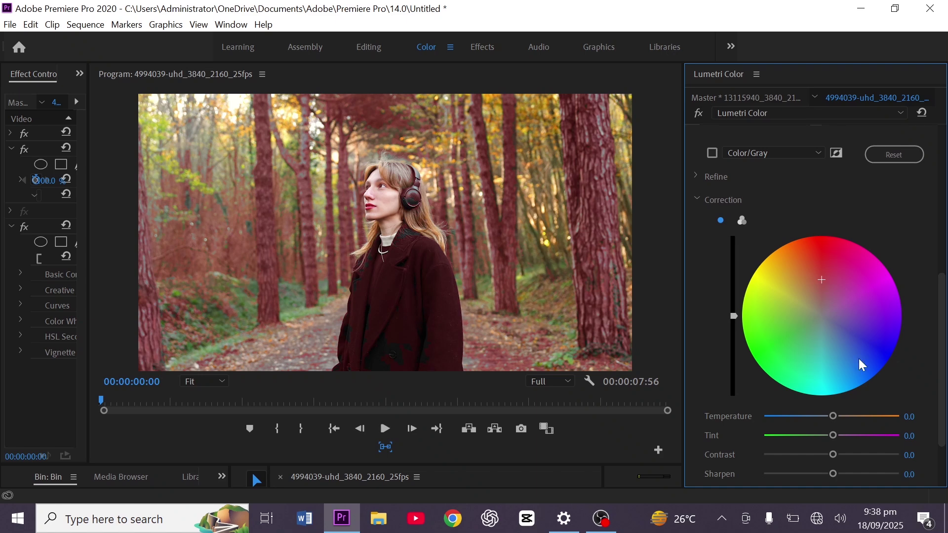
drag(862, 365, 862, 399)
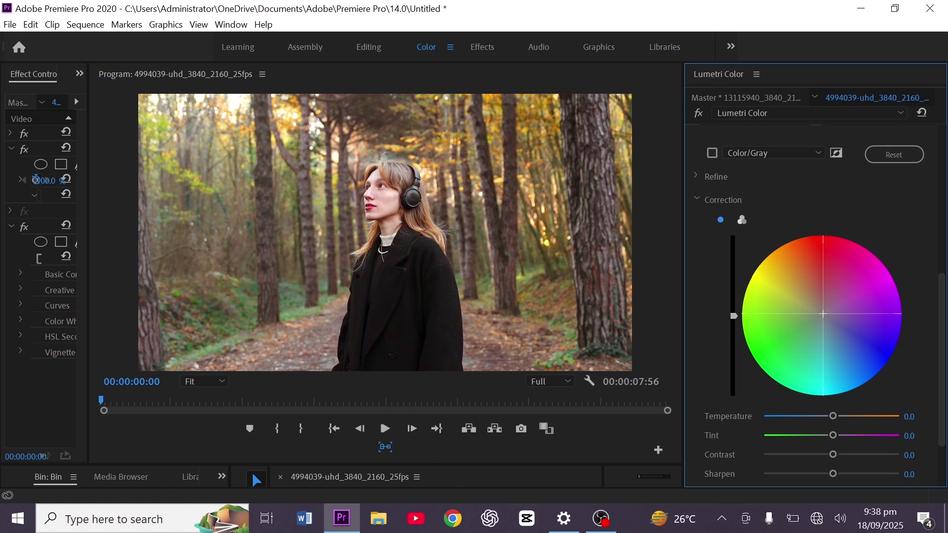
drag(863, 399, 862, 399)
- Add a rectangular mask to the Lumetri Color effect and stretch its lower corners below the coat's visible bottom
drag(98, 186, 216, 211)
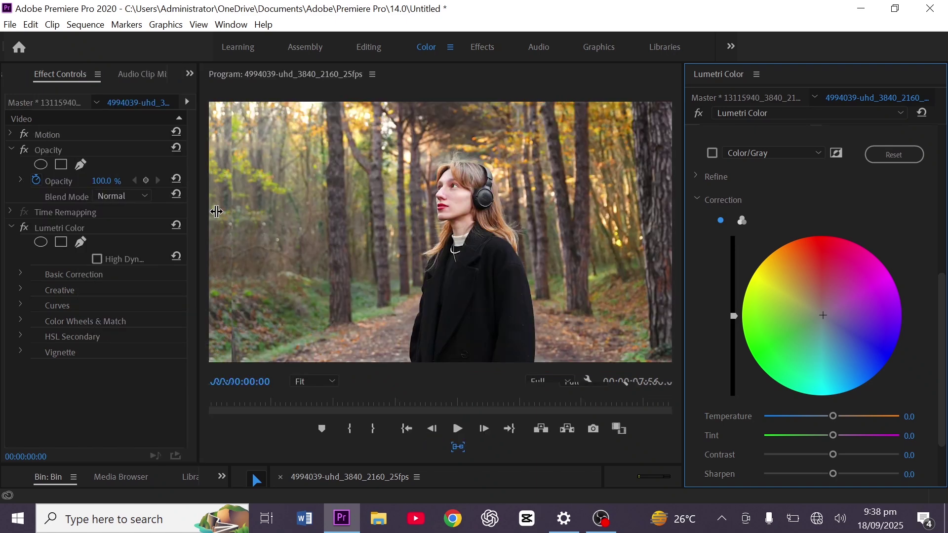
click(61, 242)
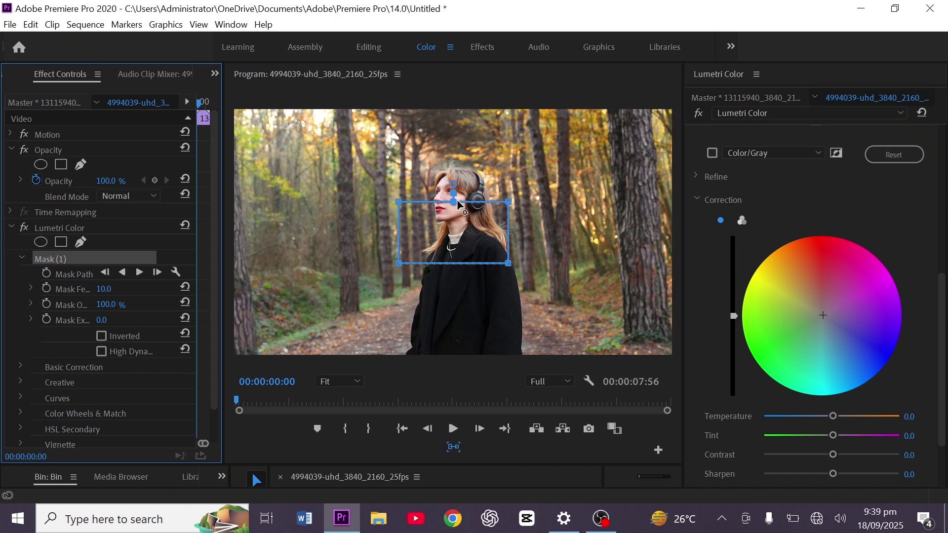
click(458, 204)
drag(515, 280, 538, 332)
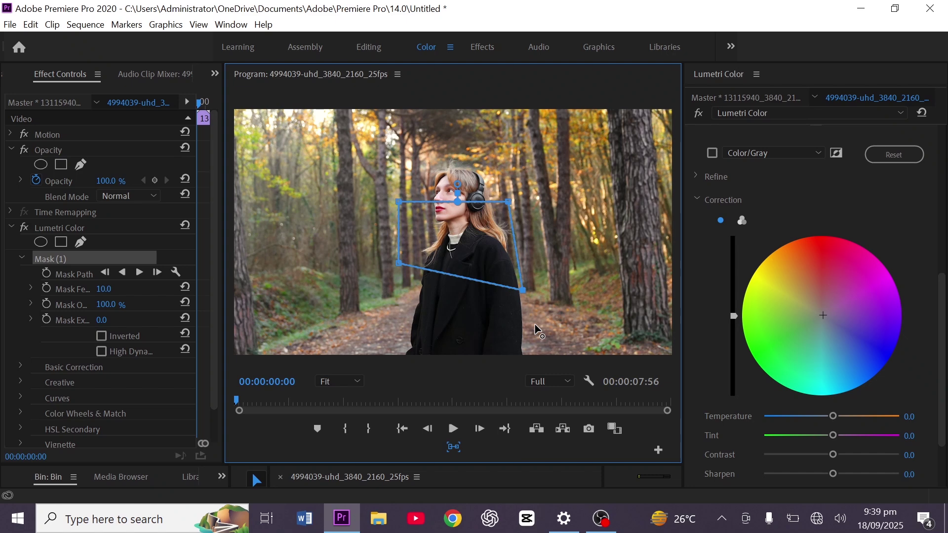
drag(538, 332, 534, 365)
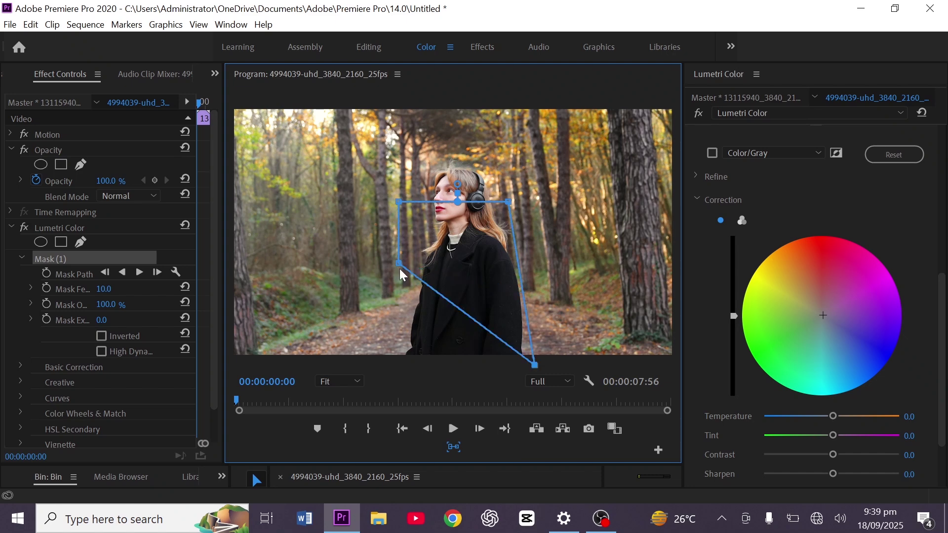
drag(400, 269, 402, 285)
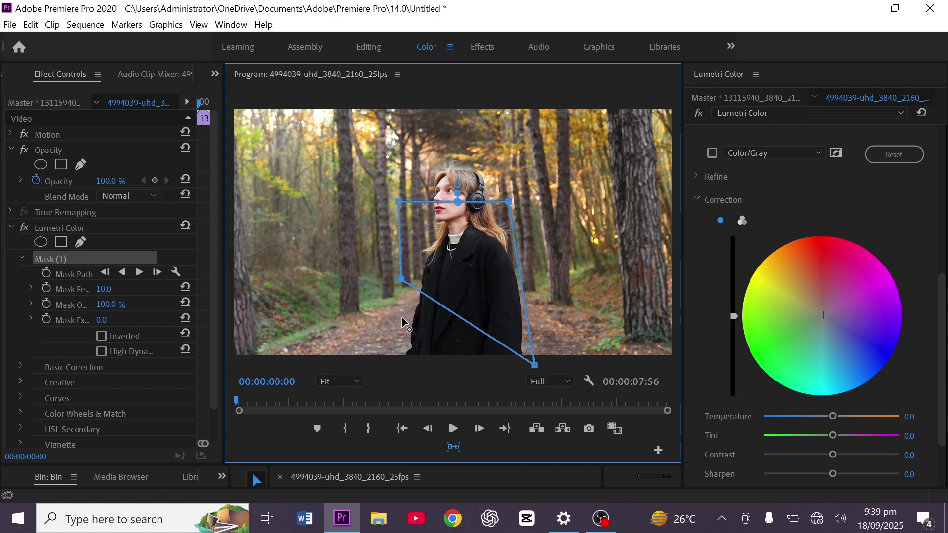
drag(402, 279, 397, 354)
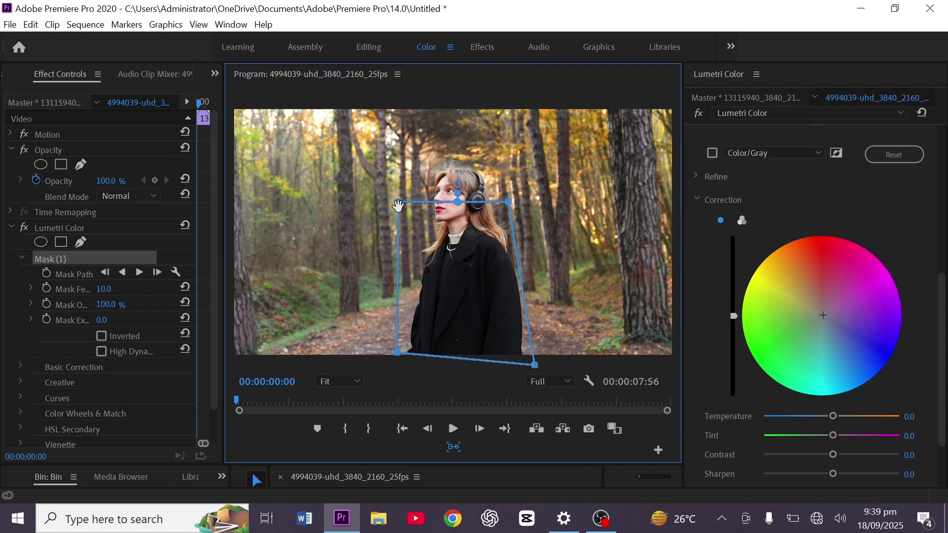
drag(397, 354, 404, 363)
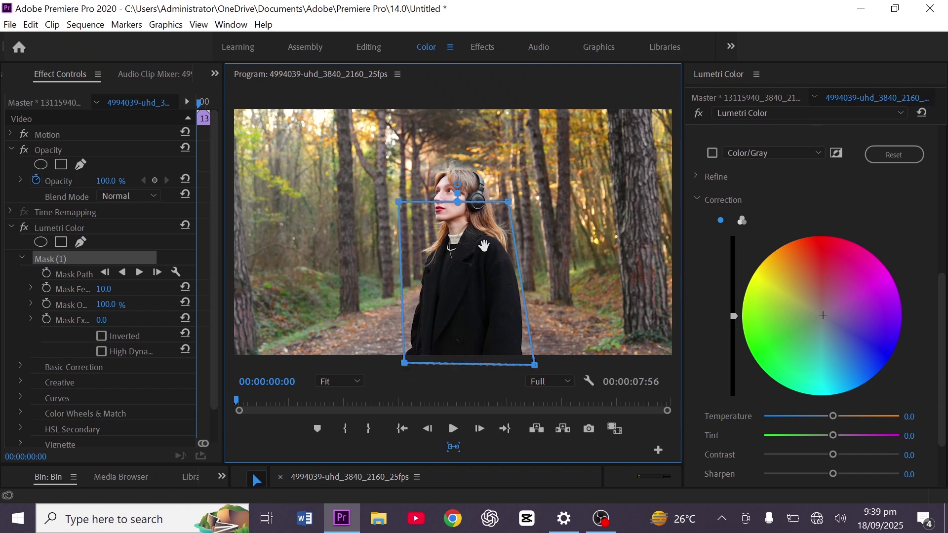
- Lower the mask's upper corners towards the woman's shoulders so it covers the coat rather than her face
drag(508, 202, 510, 205)
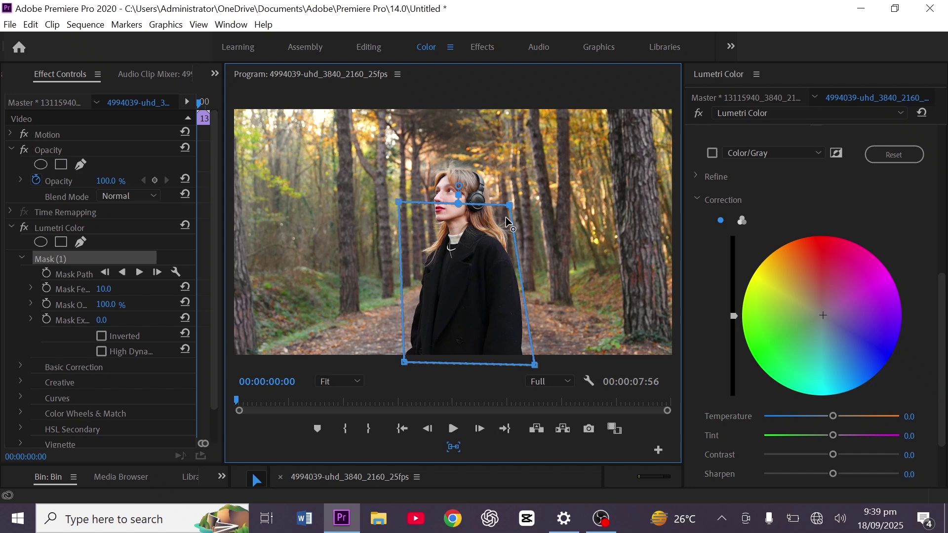
drag(510, 204, 506, 219)
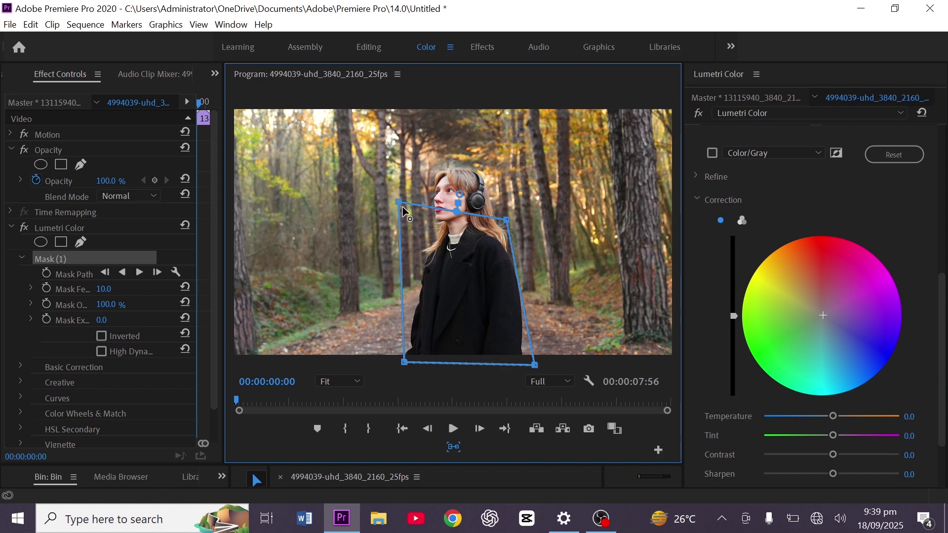
drag(402, 207, 419, 236)
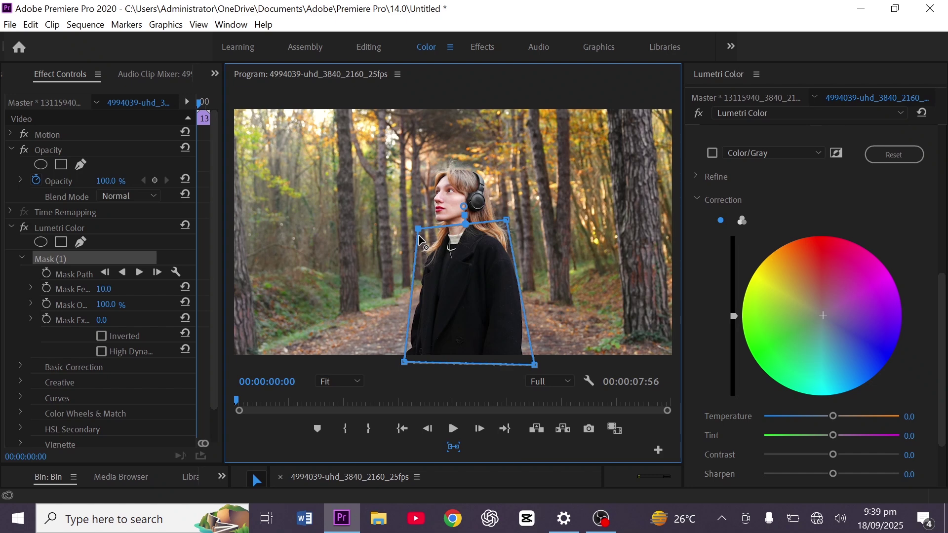
drag(420, 241, 422, 248)
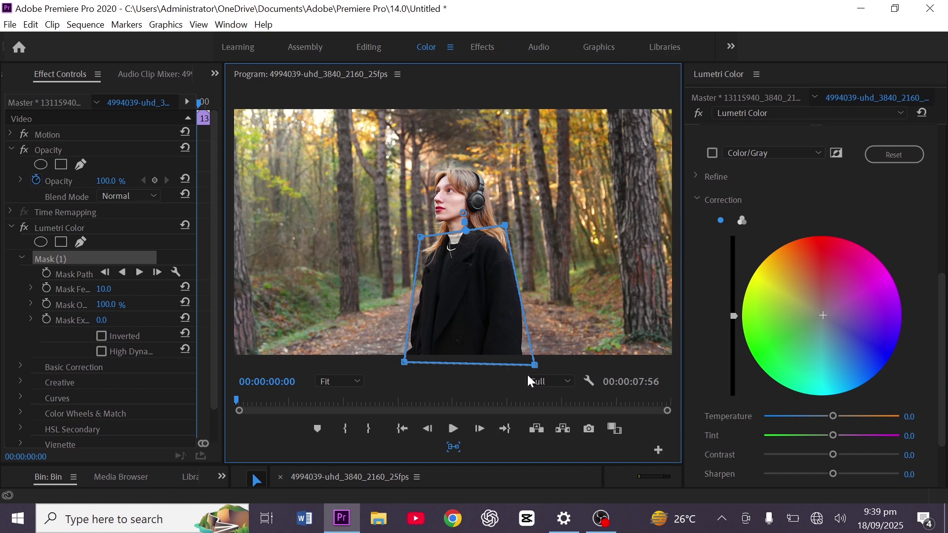
- Try red, brown and green tints on the masked coat with the correction wheel
click(822, 309)
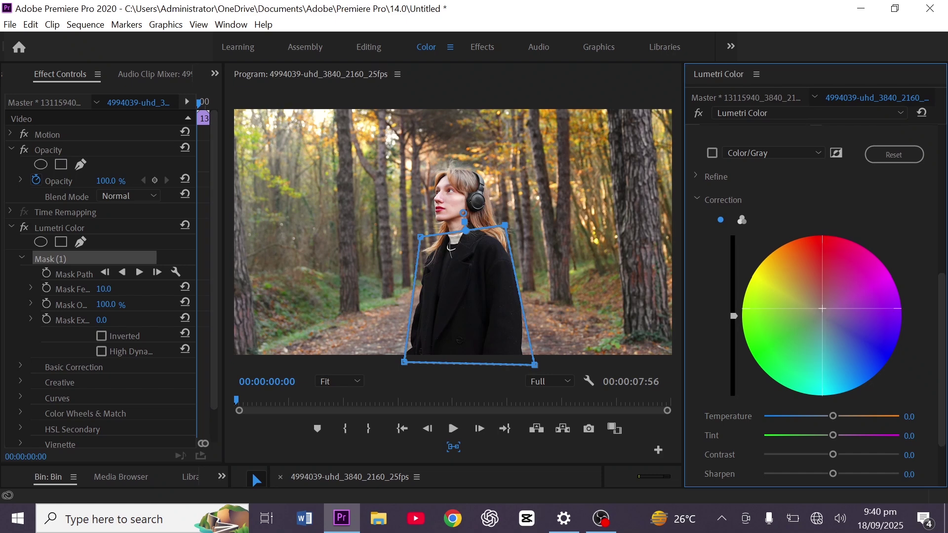
drag(822, 309, 823, 302)
drag(823, 303, 824, 273)
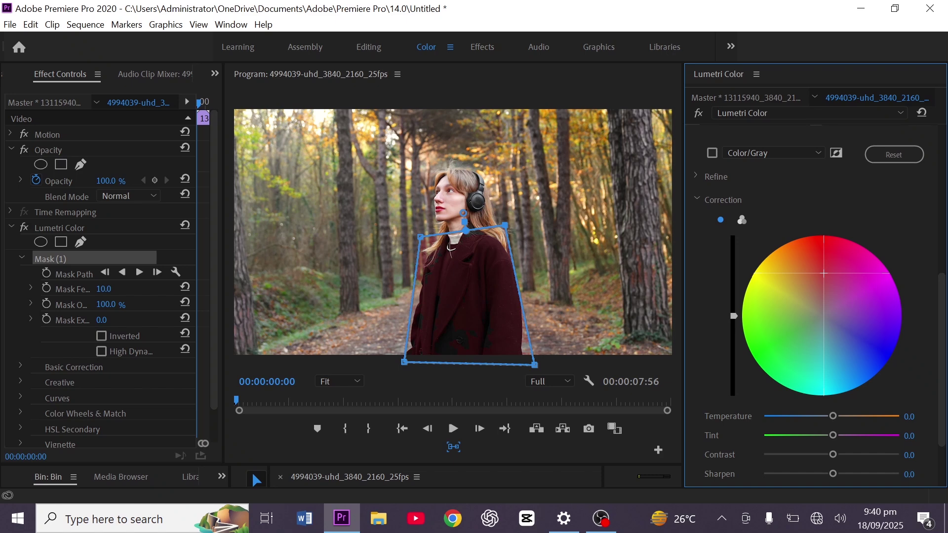
drag(824, 273, 822, 280)
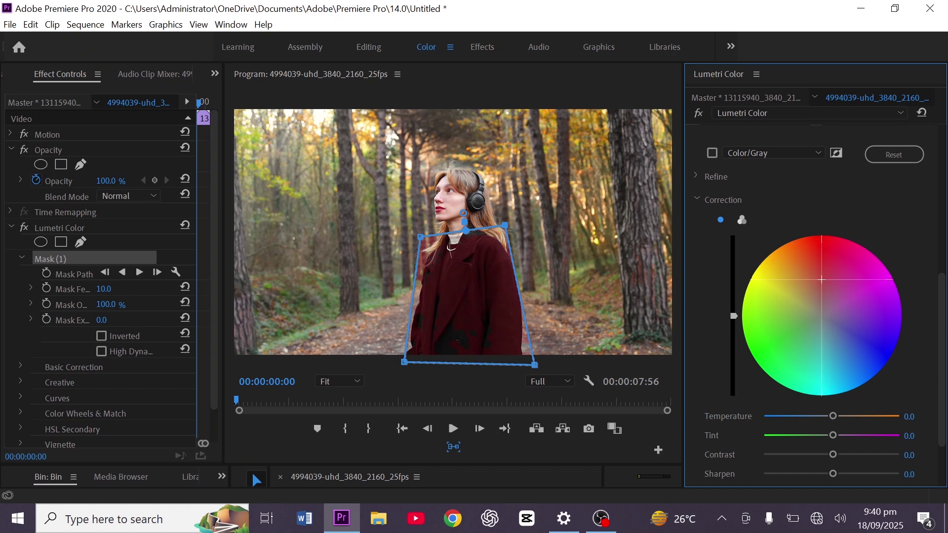
drag(822, 279, 810, 289)
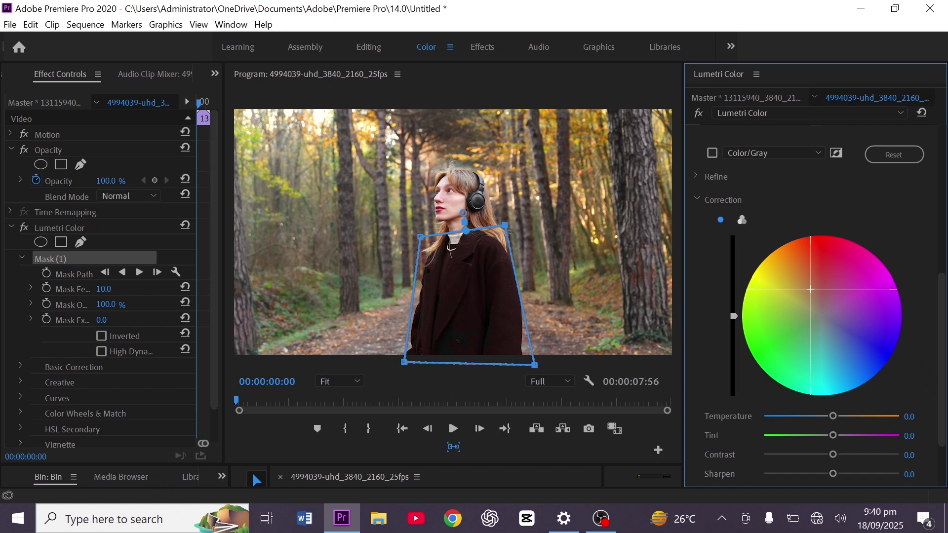
drag(810, 289, 822, 274)
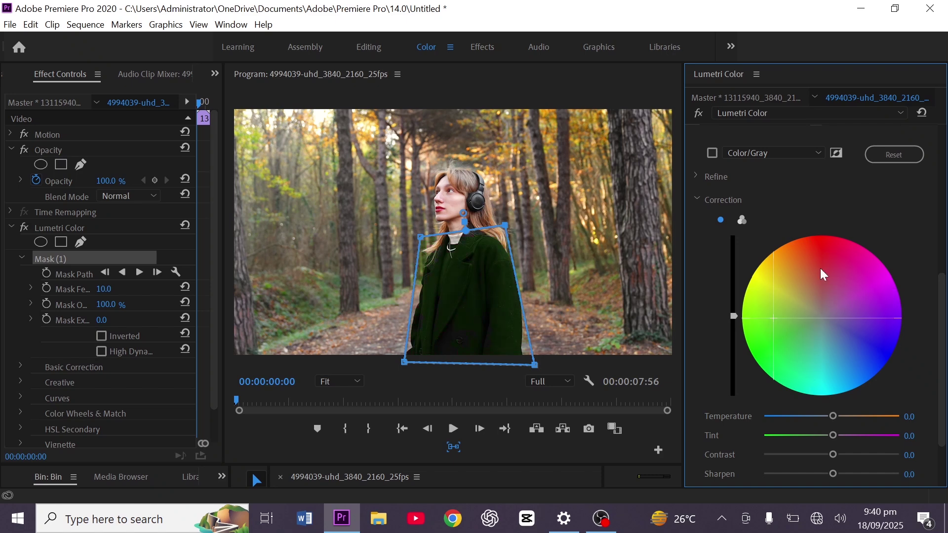
drag(822, 274, 820, 275)
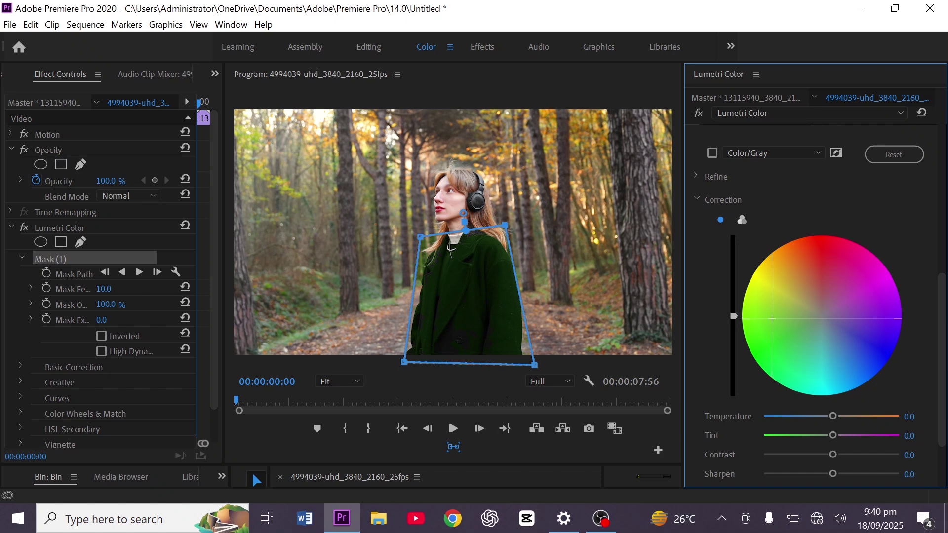
- Tint the masked coat deep blue with the correction wheel and set Temperature to -55.4
drag(772, 319, 862, 337)
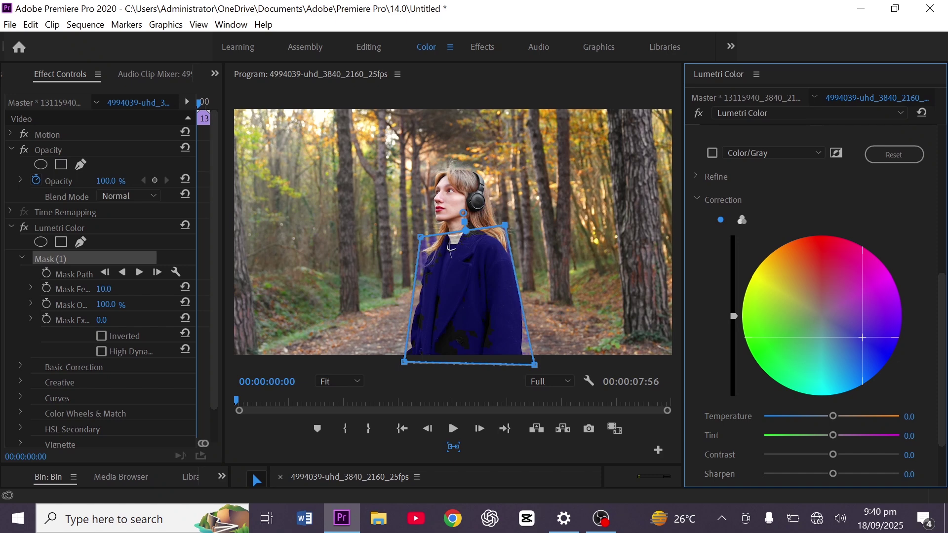
mouse_move(833, 416)
mouse_down()
mouse_move(845, 424)
mouse_move(828, 421)
mouse_up()
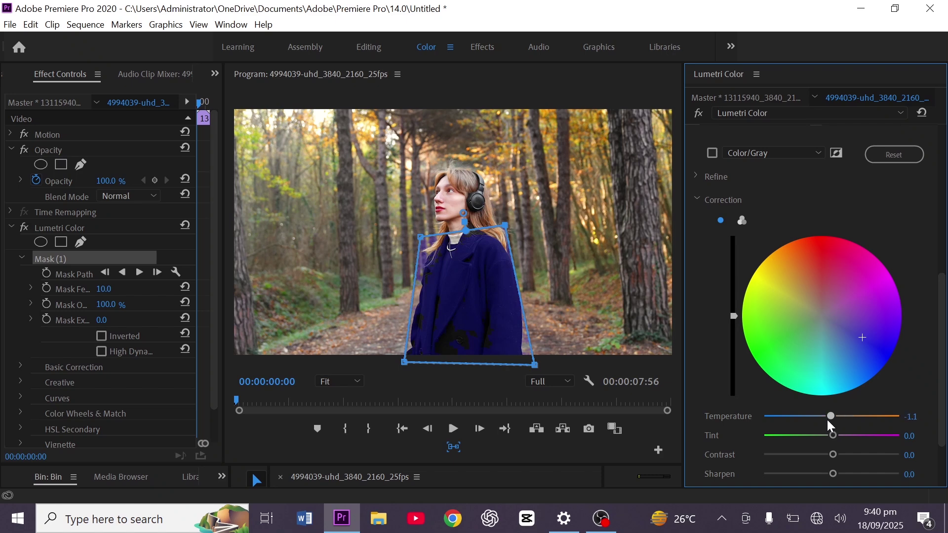
drag(828, 420, 794, 417)
- Reshape the mask to follow the coat's outline, adjusting its corners and adding points on the side and bottom edges
click(449, 247)
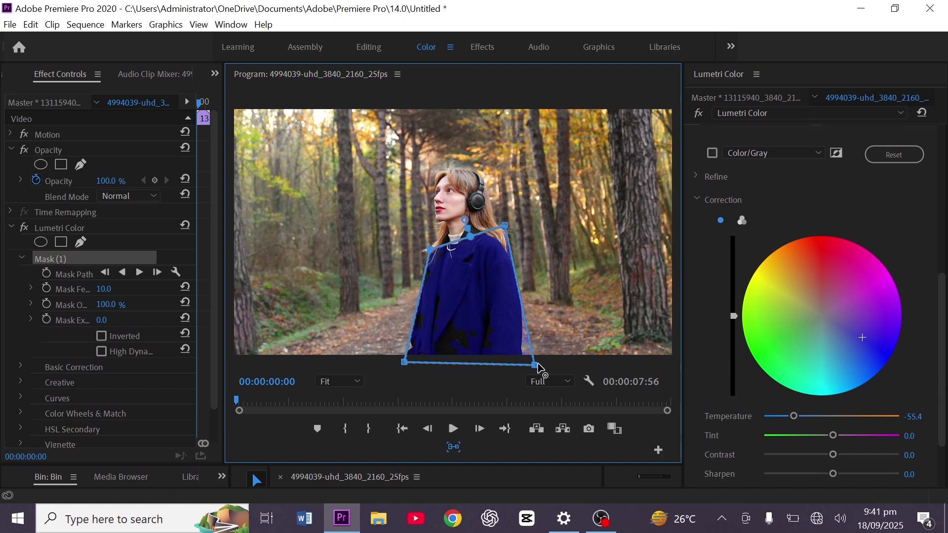
drag(537, 363, 525, 353)
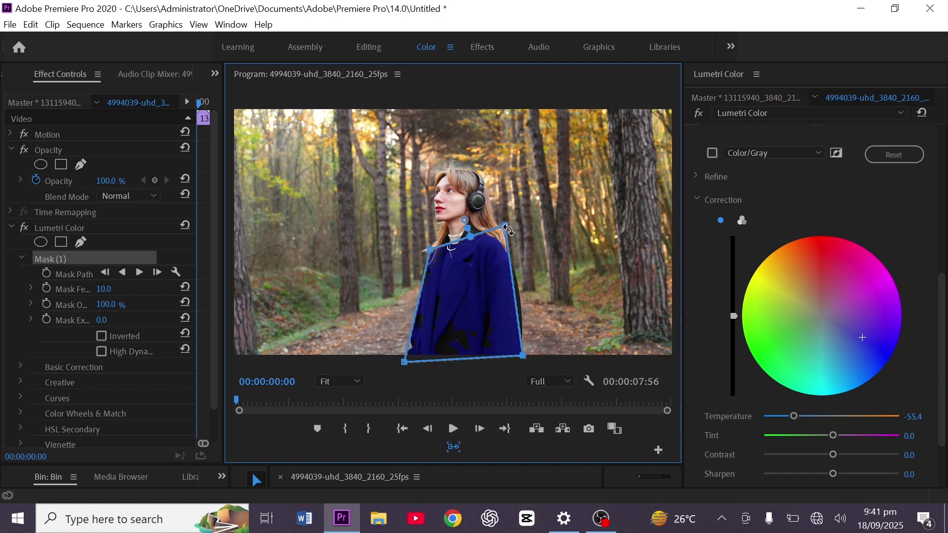
drag(507, 230, 504, 242)
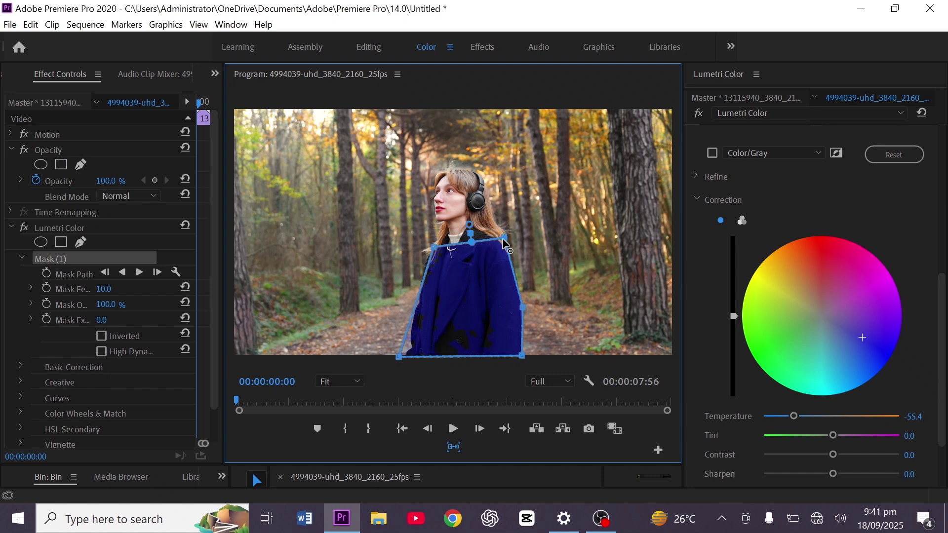
drag(499, 248, 497, 237)
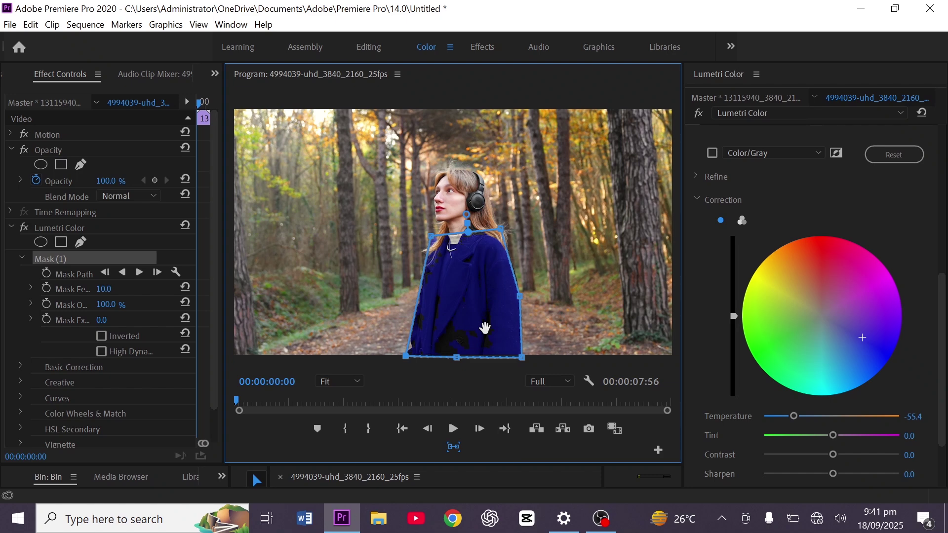
- Set the correction's Tint to 14.1, Contrast to -35.9 and Sharpen to -100
drag(833, 436, 841, 436)
drag(833, 454, 828, 454)
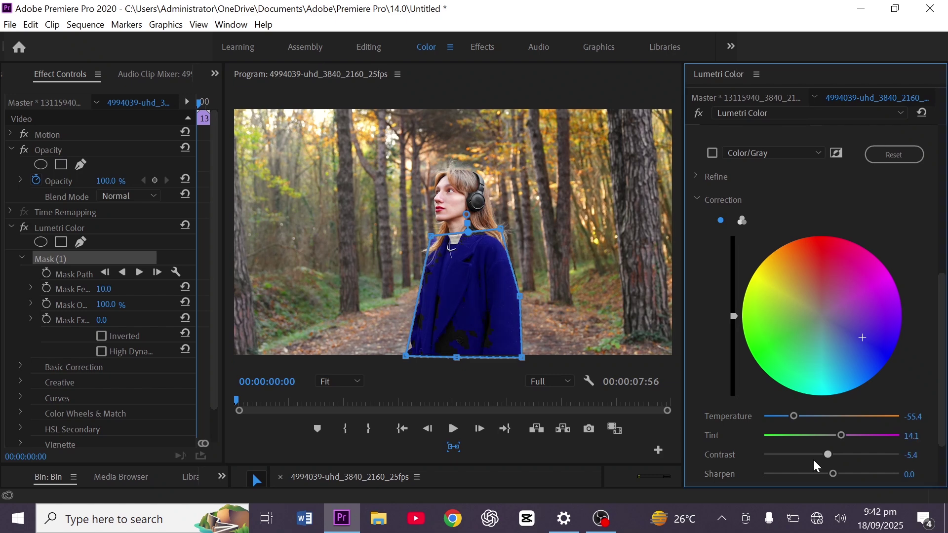
click(813, 458)
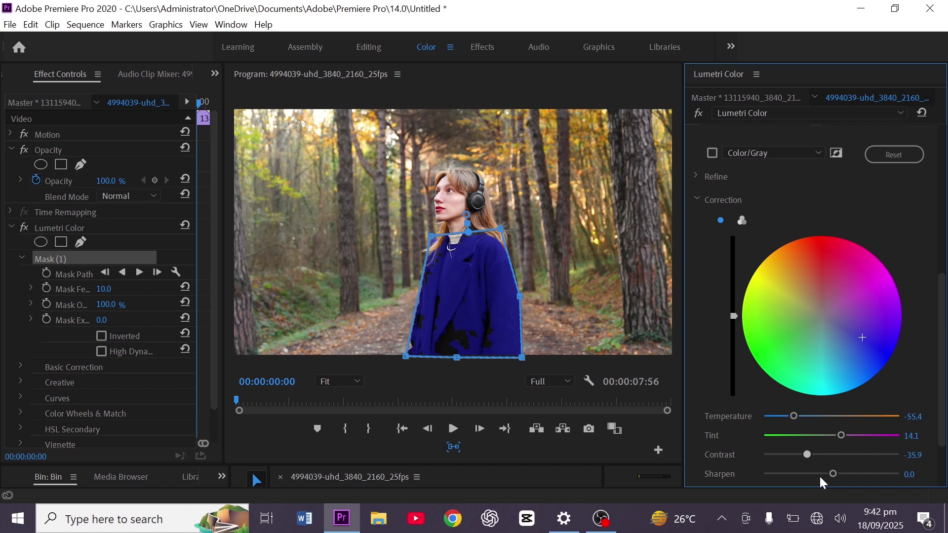
drag(832, 474, 806, 492)
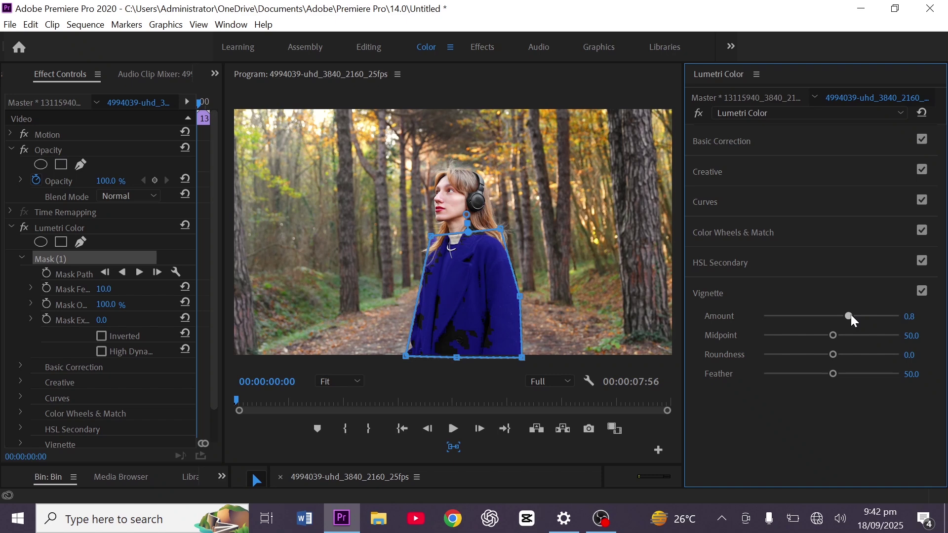
- Set the vignette's Amount to 1.0 and Midpoint to 38.6
drag(851, 315, 853, 316)
drag(833, 335, 816, 336)
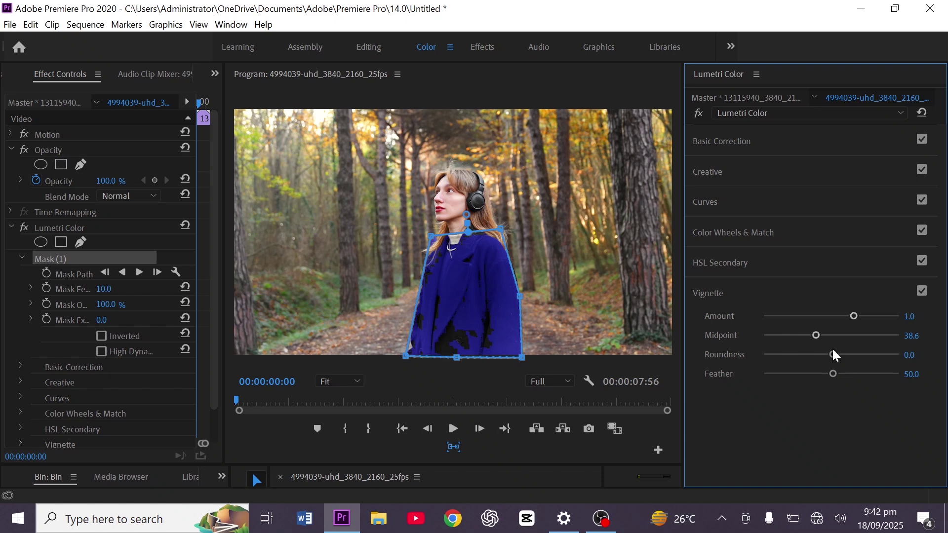
- Open the HSL Secondary Refine settings and preview the clip to check how the mask follows the coat
click(720, 263)
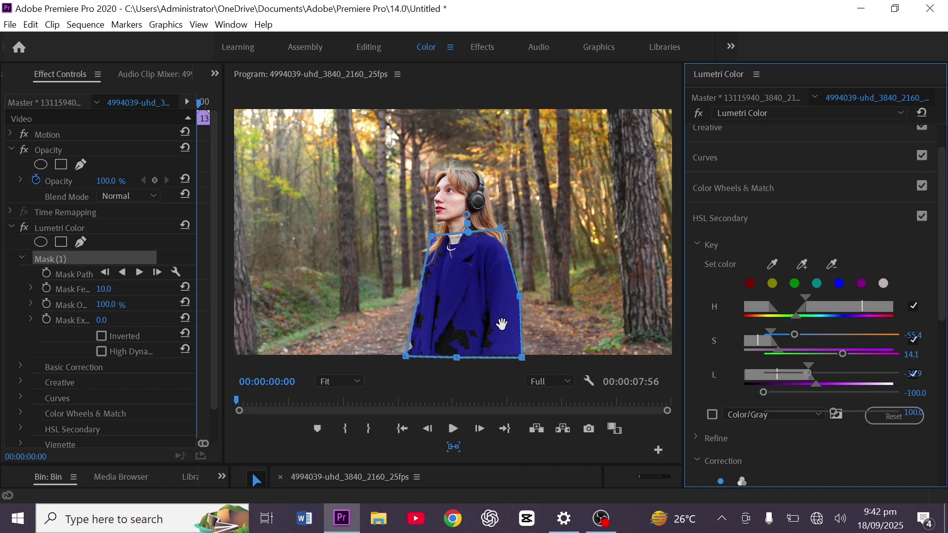
scroll(760, 373, down, 3)
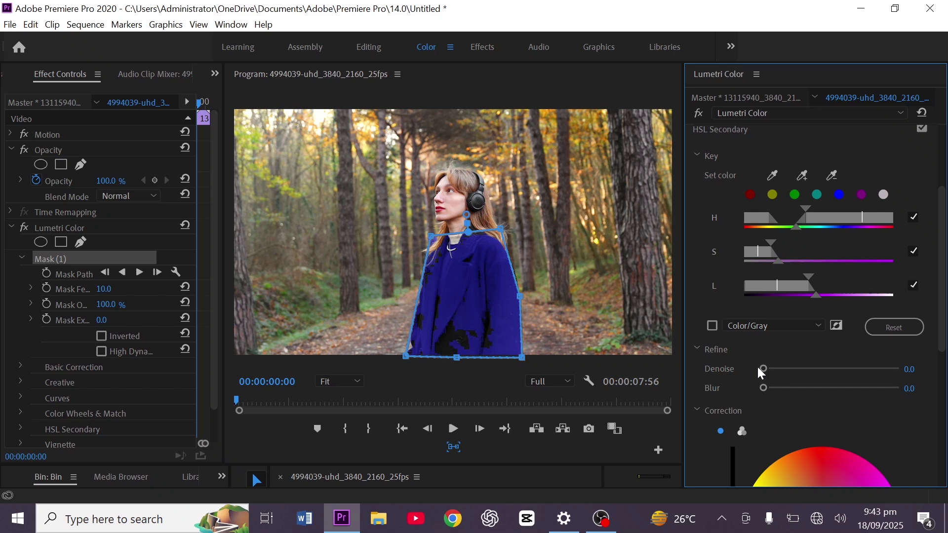
click(474, 406)
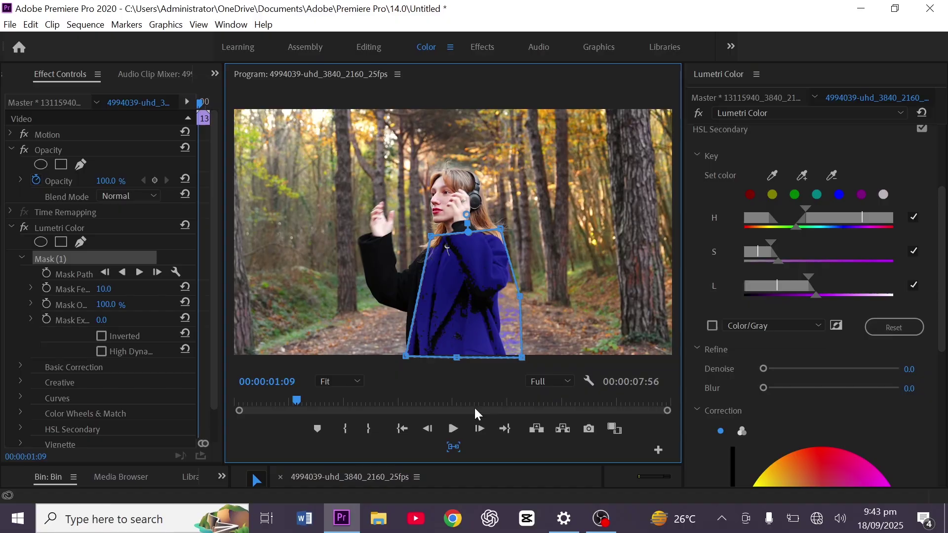